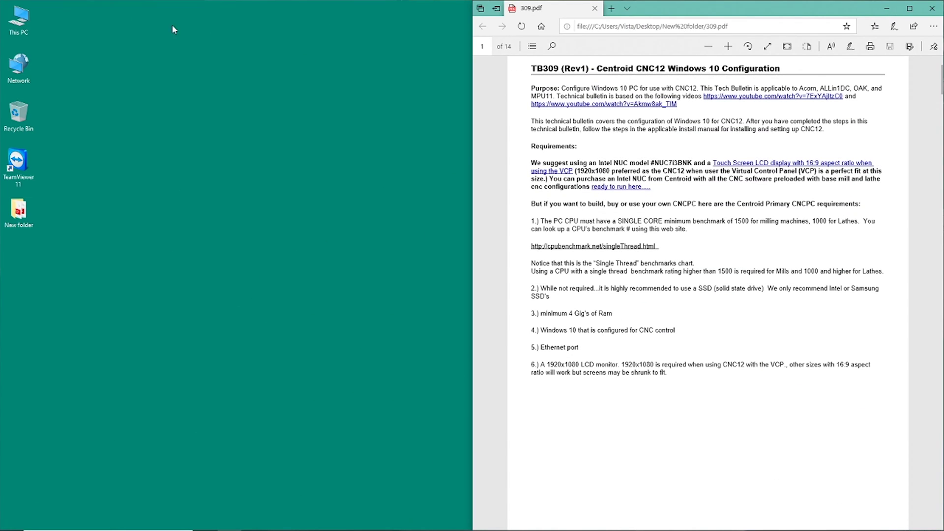
Open This PC's System properties (Windows 10 Pro, Pentium G4400, 4 GB RAM) and move the window up-left
right_click(19, 22)
click(47, 135)
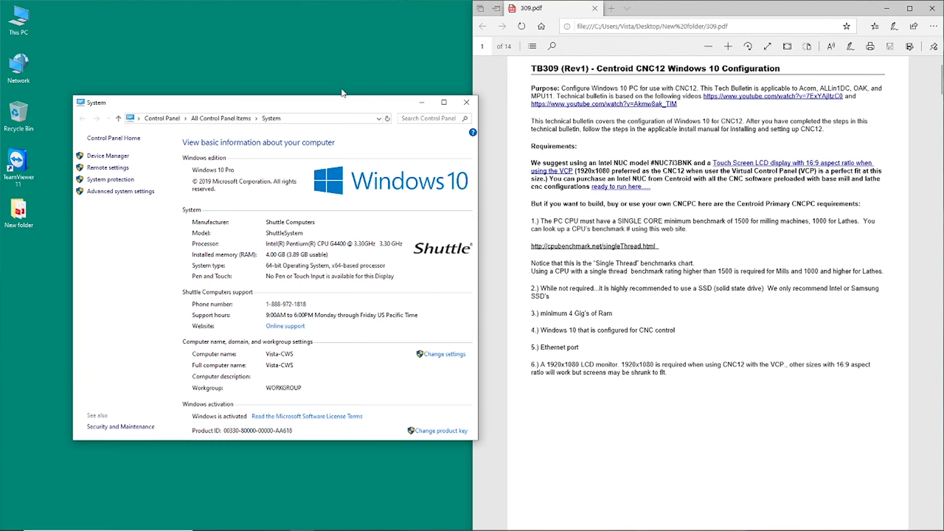
drag(317, 105, 283, 59)
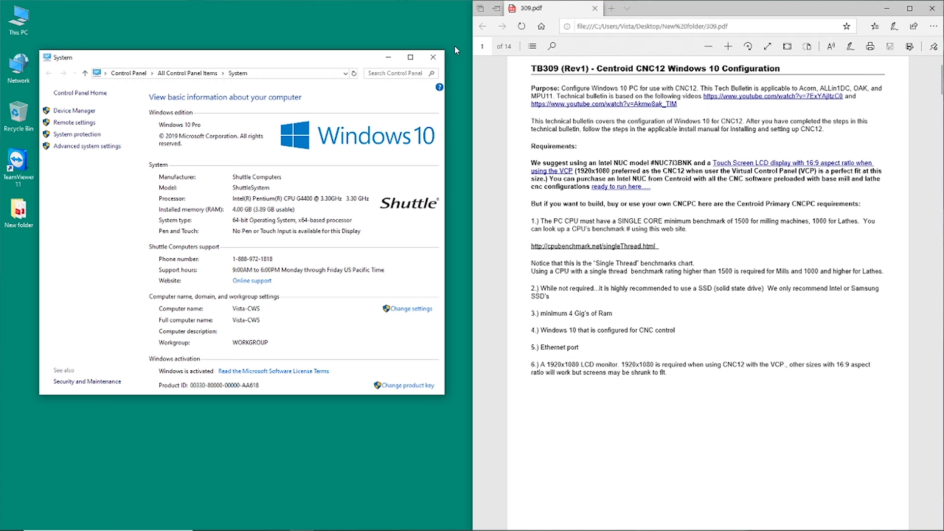
Close the System window and scroll the 309.pdf bulletin down to page 6, steps 9–10
click(433, 57)
scroll(797, 204, down, 7)
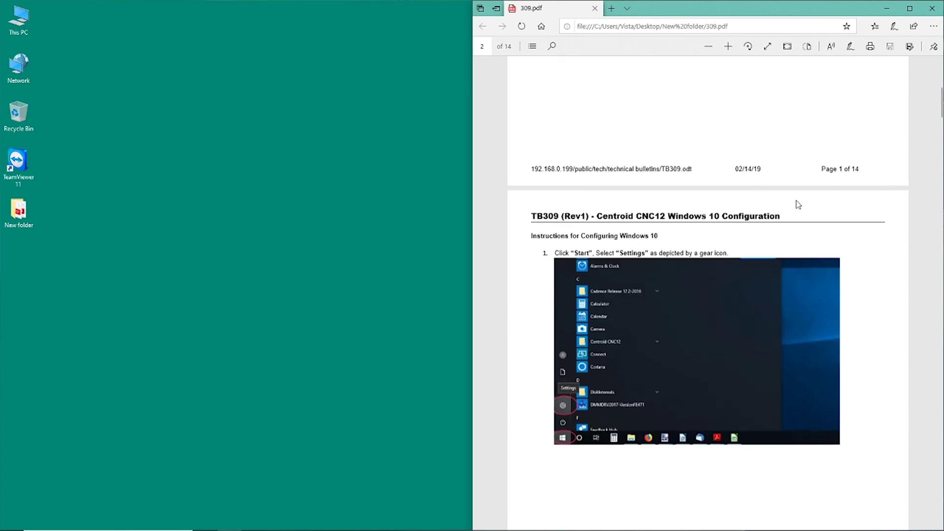
scroll(798, 204, down, 8)
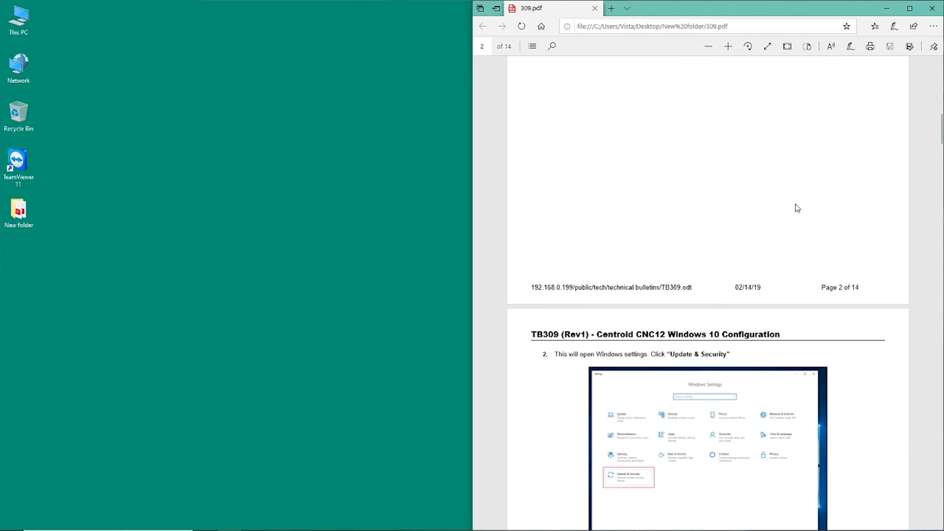
scroll(798, 208, down, 7)
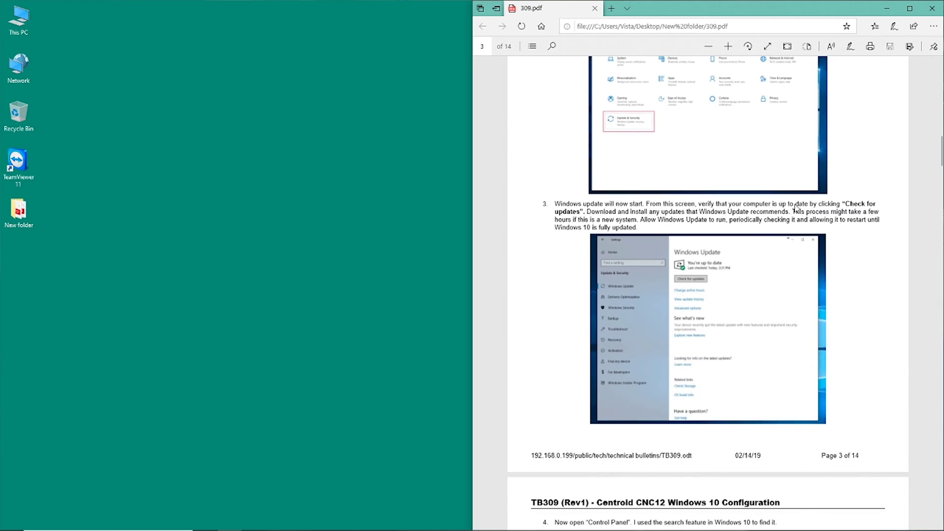
scroll(795, 208, down, 10)
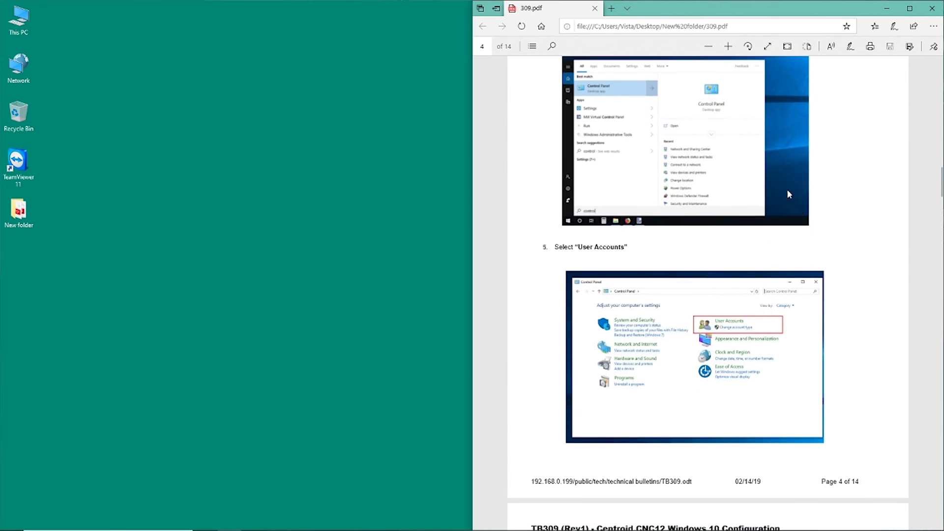
scroll(788, 194, down, 9)
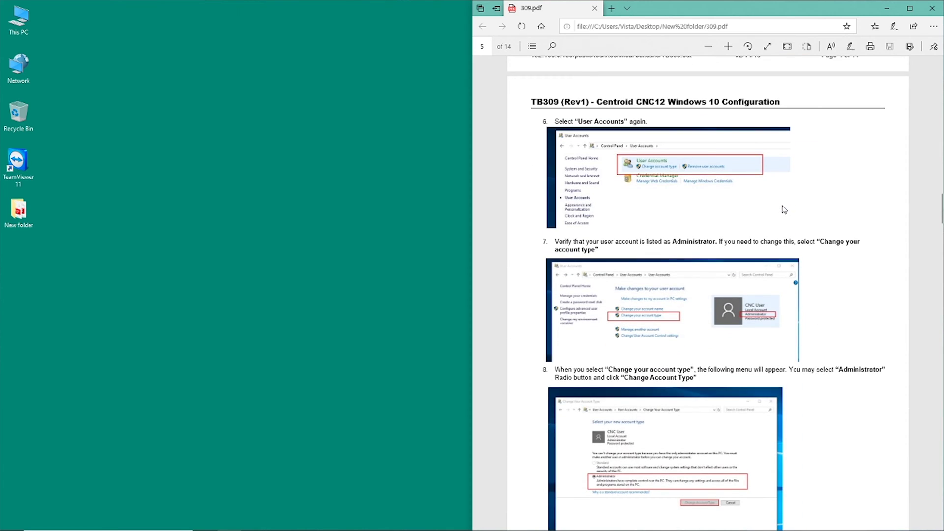
scroll(784, 210, down, 10)
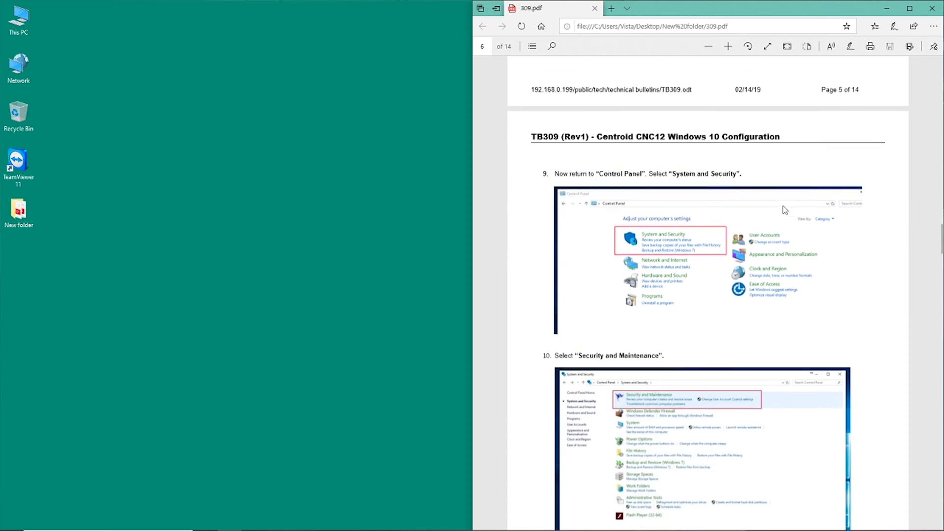
scroll(855, 217, down, 2)
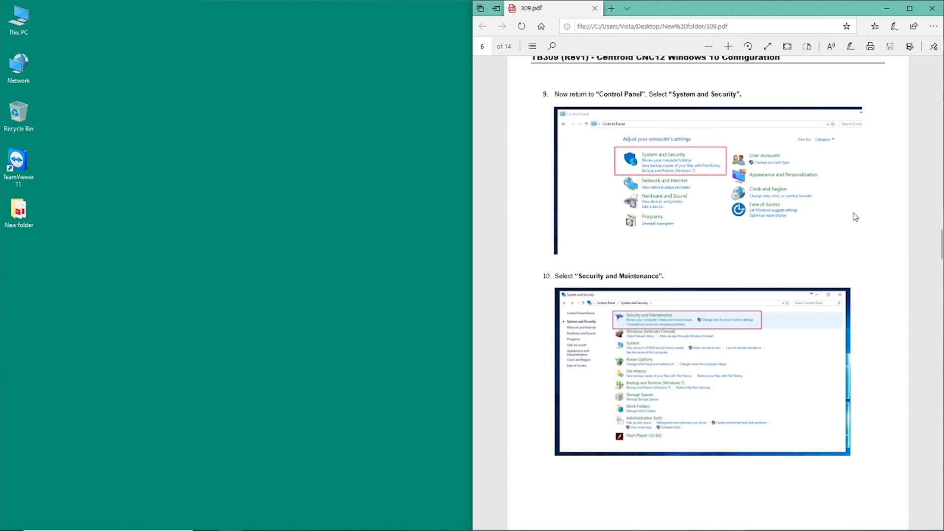
Open Control Panel in Category view and go to System and Security > Security and Maintenance > Change settings
mouse_move(301, 528)
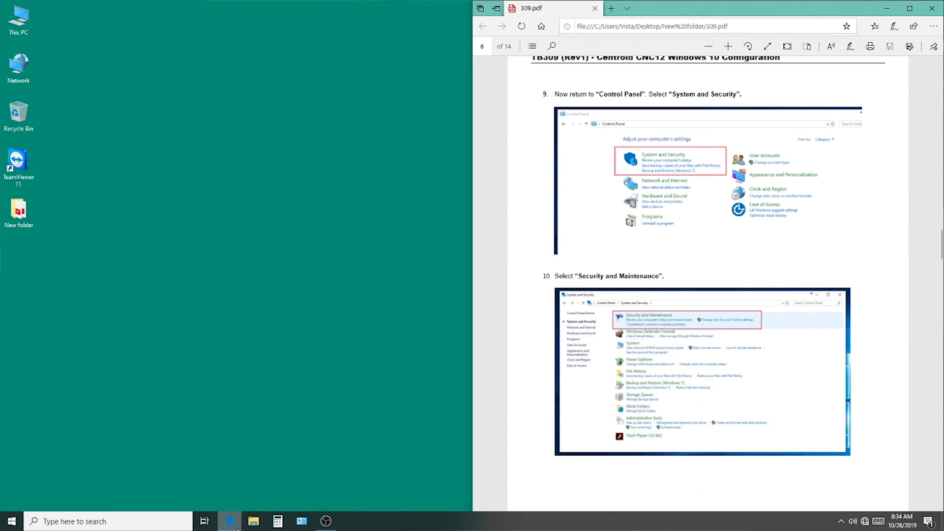
click(302, 522)
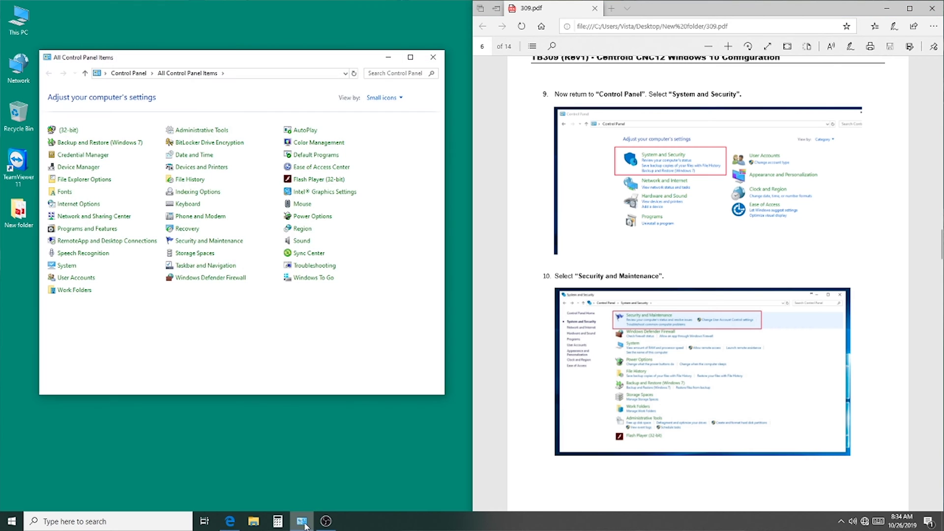
click(144, 76)
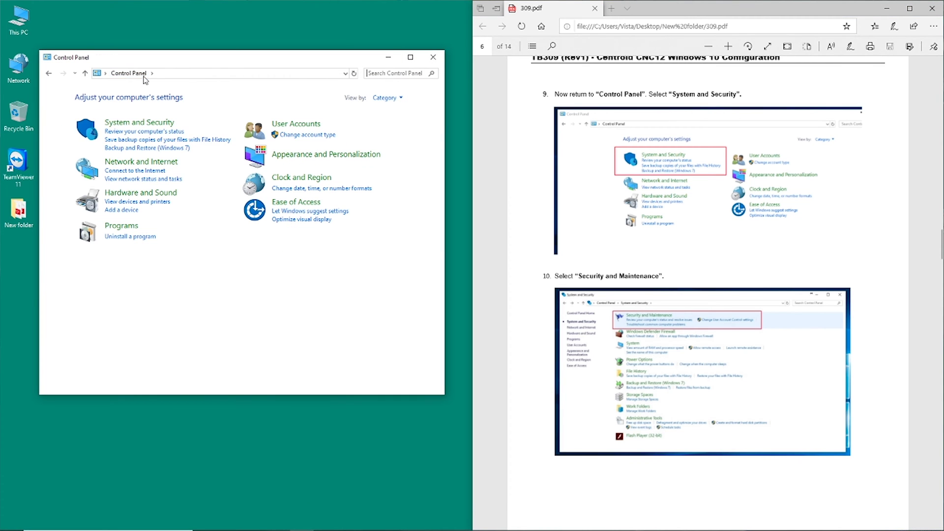
click(119, 126)
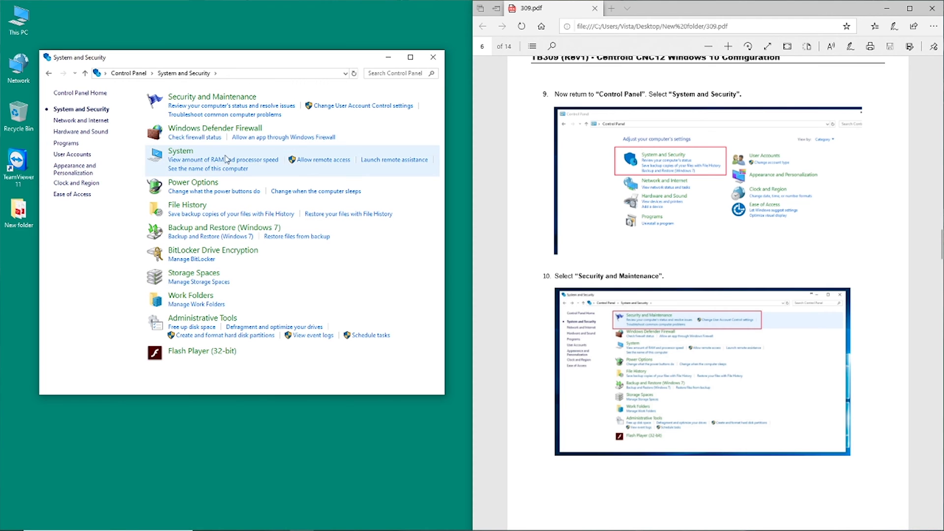
click(214, 98)
scroll(489, 219, down, 2)
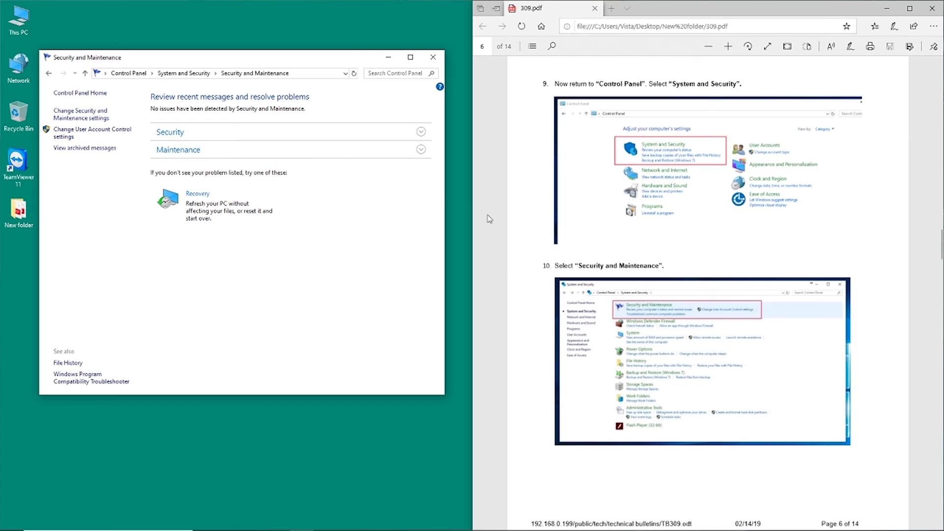
scroll(489, 219, down, 8)
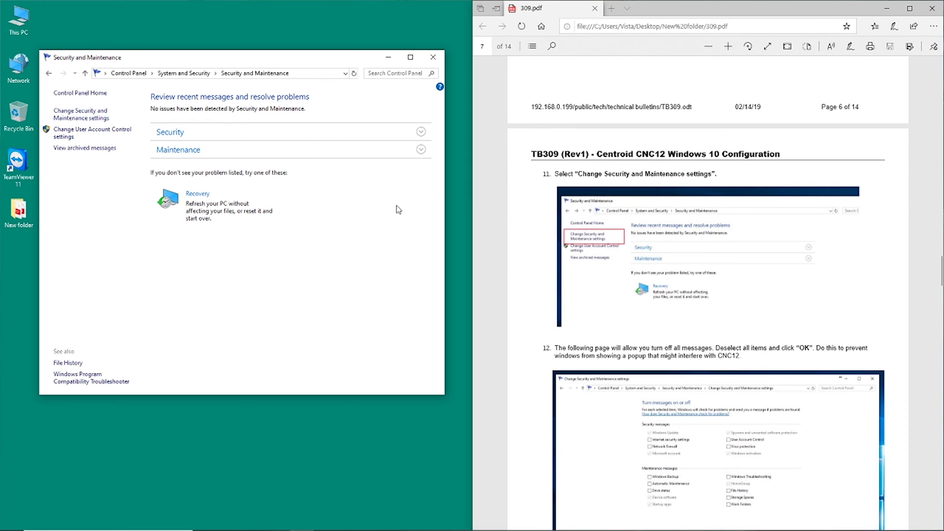
click(81, 114)
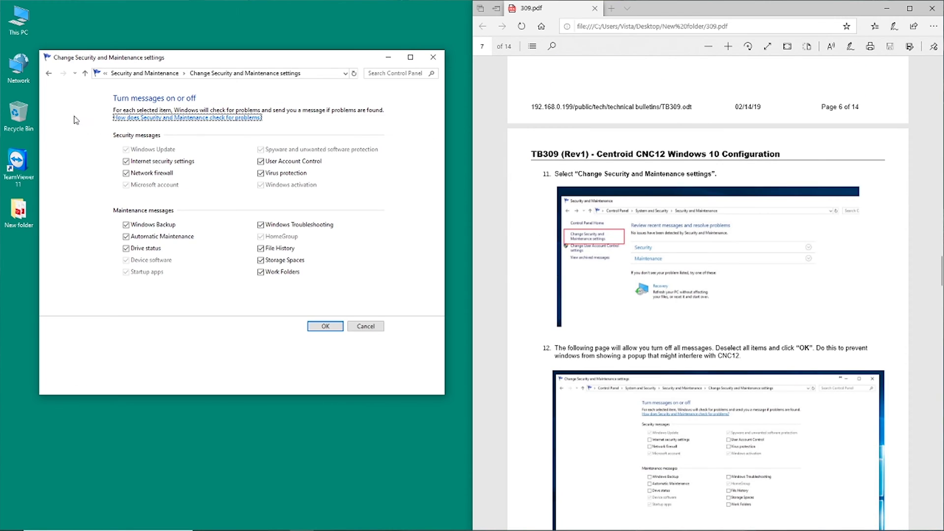
Untick Internet security, Virus protection, Troubleshooting, Storage Spaces and Windows Backup messages, then confirm with OK
click(125, 162)
click(261, 174)
click(262, 226)
click(261, 261)
click(126, 225)
click(322, 327)
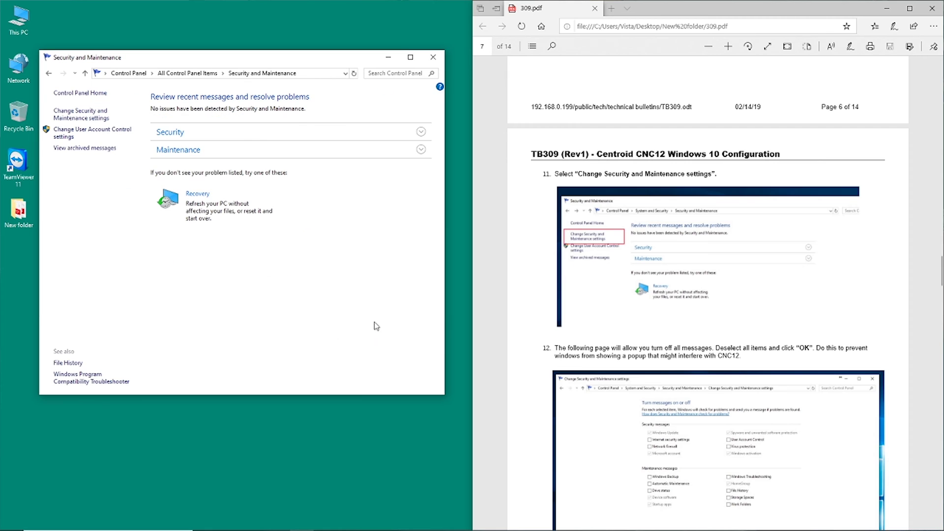
scroll(694, 304, down, 12)
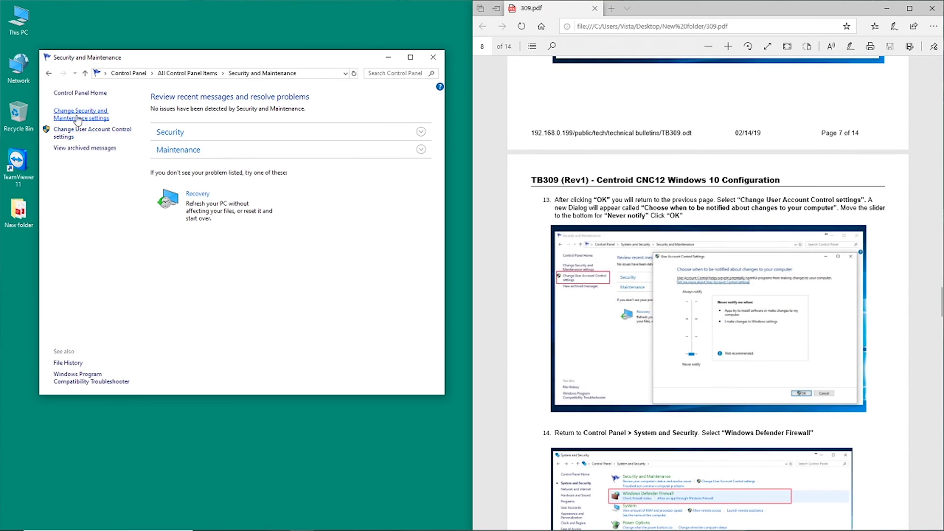
Drag the User Account Control slider down to Never notify and confirm
click(86, 129)
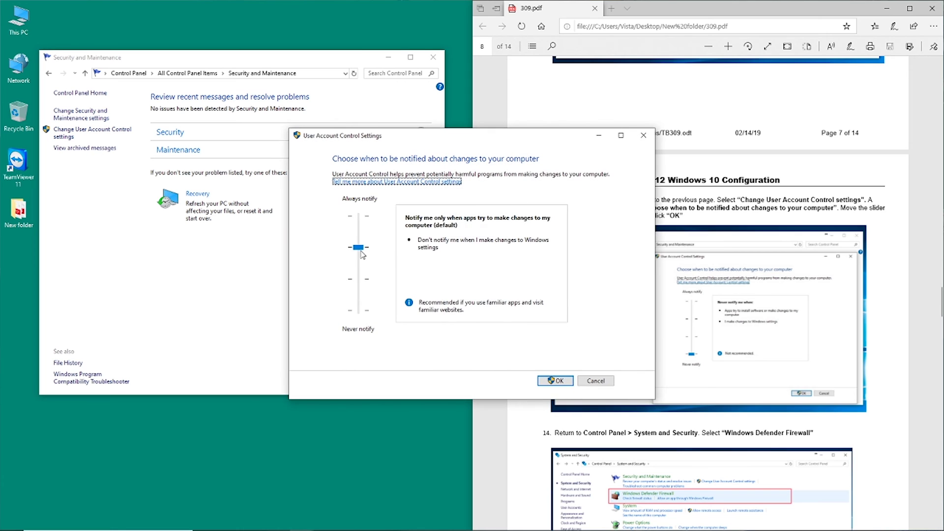
drag(358, 247, 361, 311)
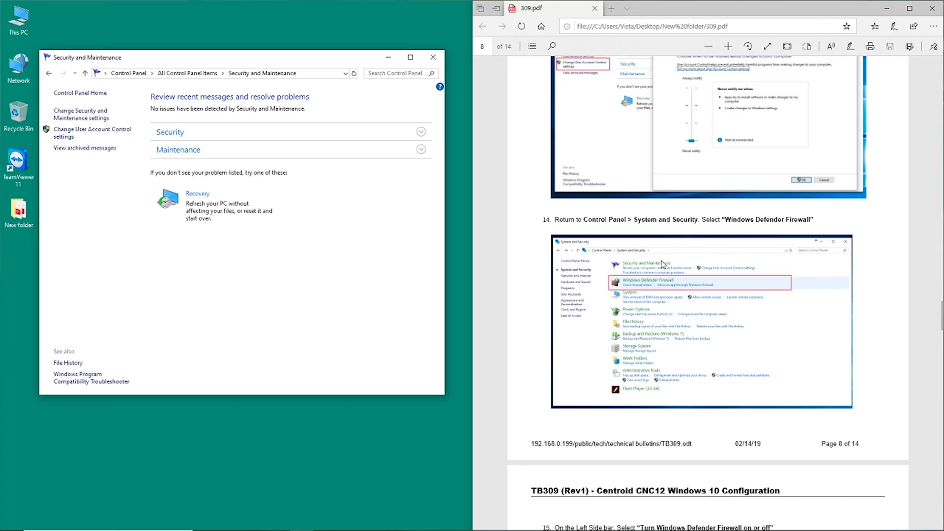
scroll(707, 294, down, 1)
Recheck the message settings, then return to the System and Security page
scroll(662, 264, down, 1)
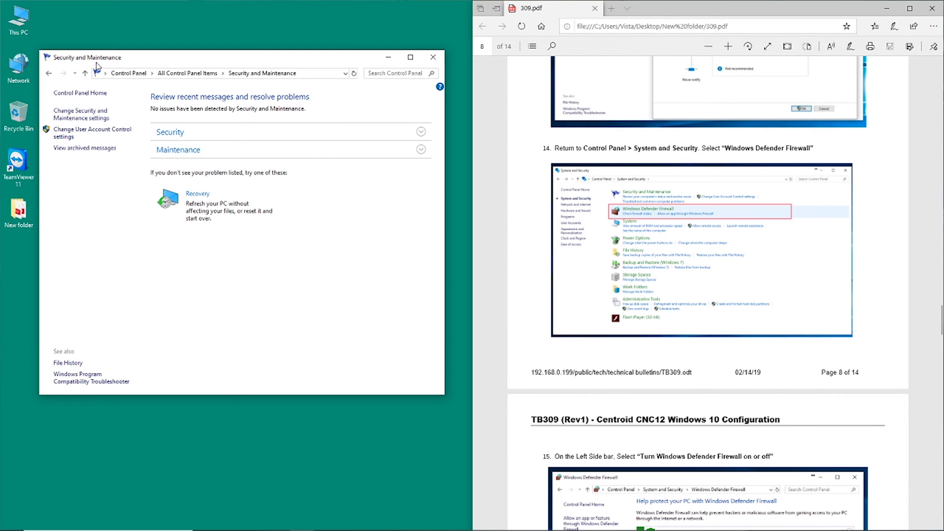
click(64, 74)
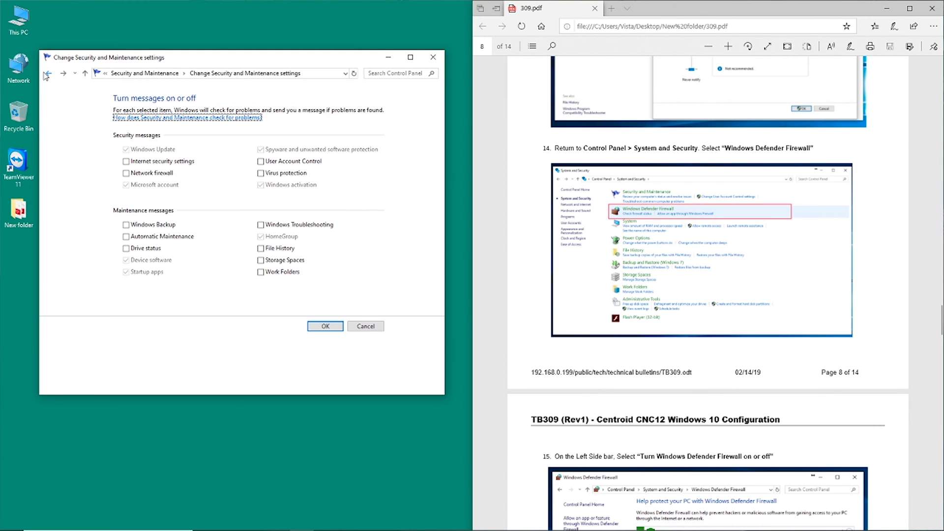
click(47, 73)
click(48, 75)
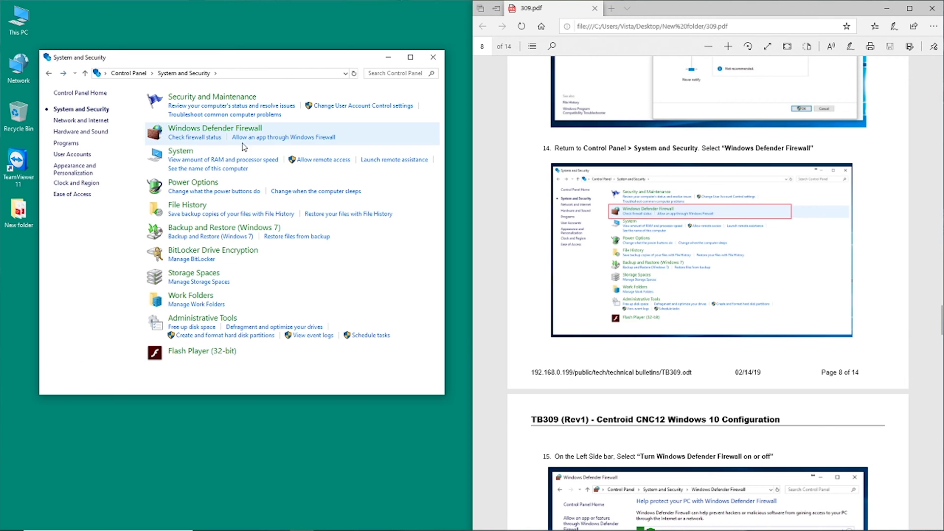
Turn off Windows Defender Firewall for both private and public networks and confirm
click(221, 129)
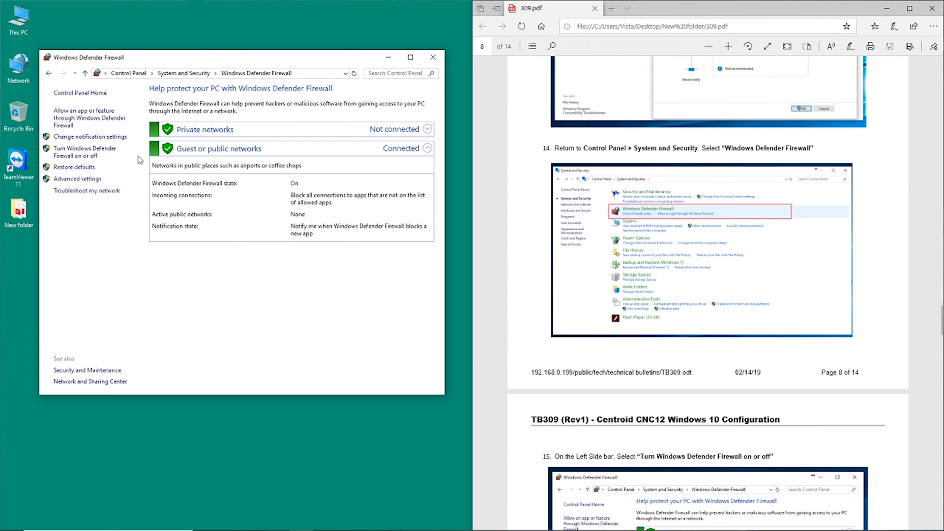
scroll(611, 333, down, 5)
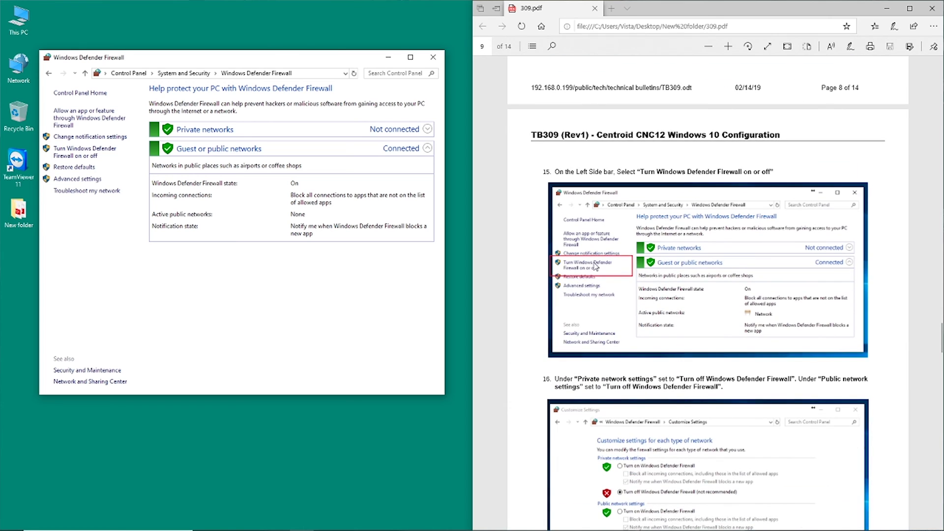
click(84, 155)
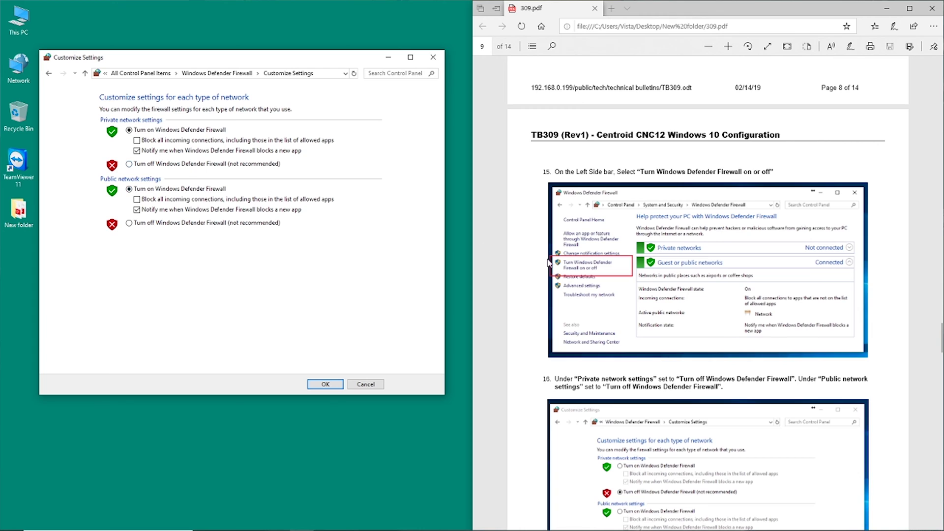
scroll(565, 266, down, 3)
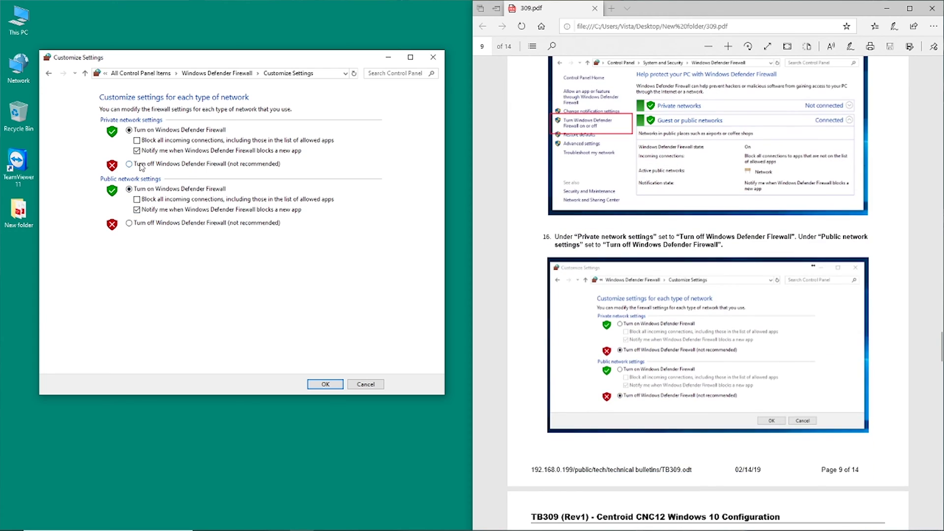
click(140, 165)
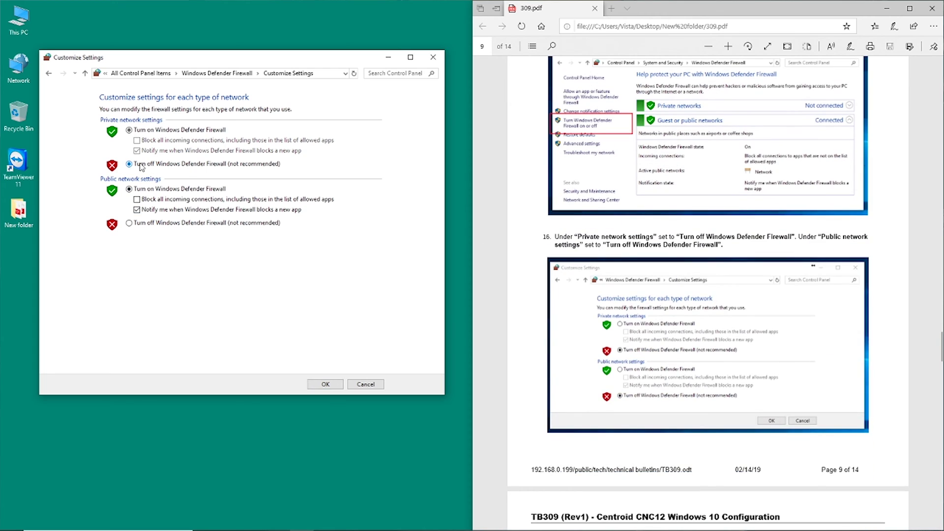
click(129, 224)
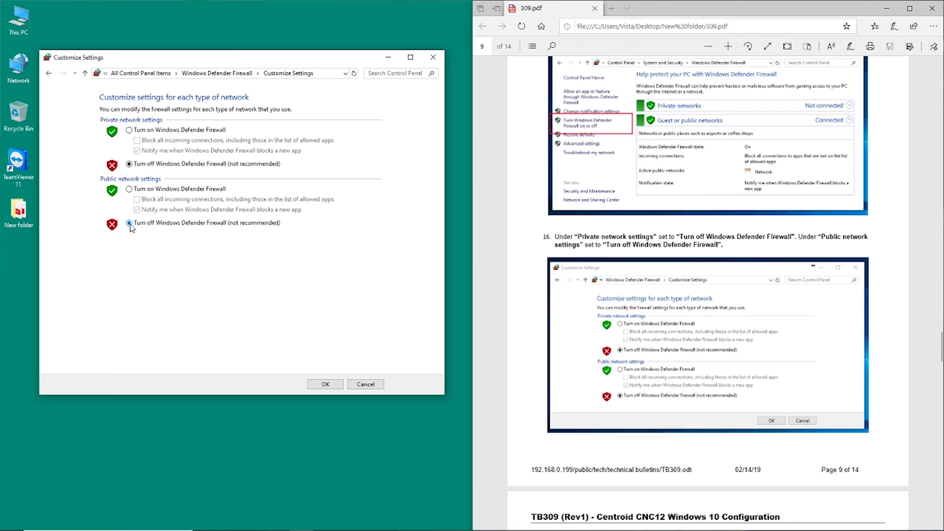
click(325, 384)
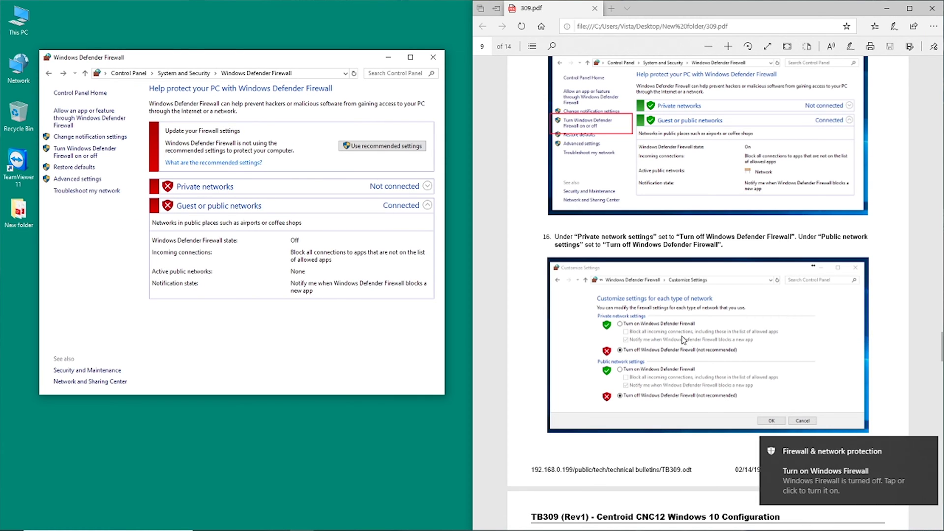
scroll(726, 351, down, 4)
scroll(726, 351, down, 4)
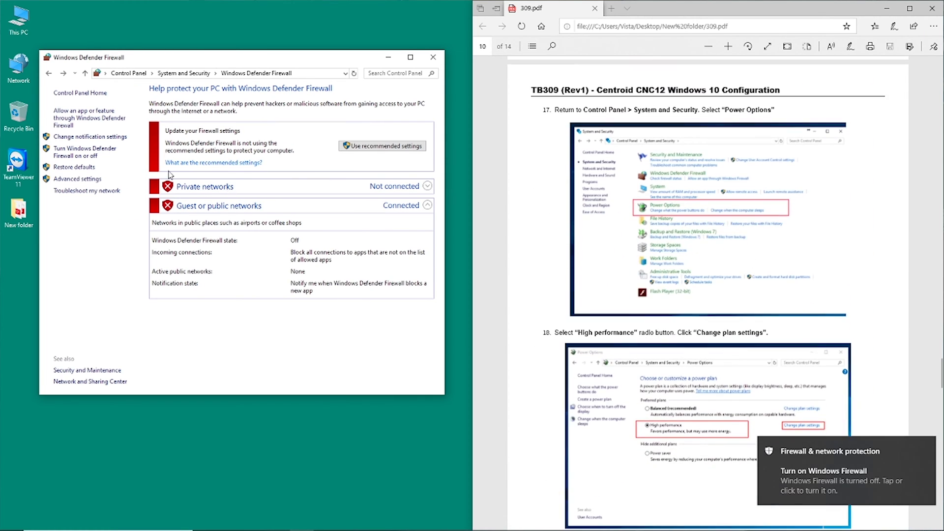
mouse_move(321, 528)
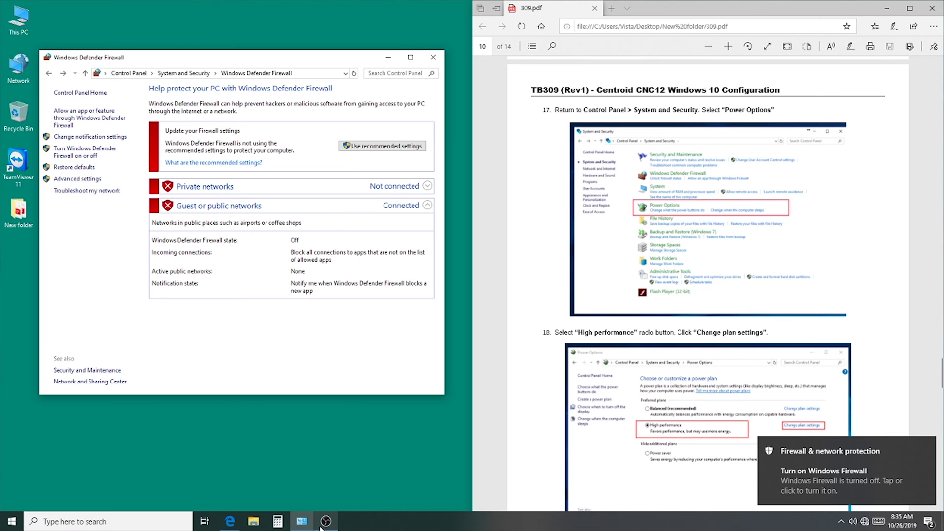
Go to Hardware and Sound > Power Options and edit the High performance plan's settings
click(302, 521)
click(301, 524)
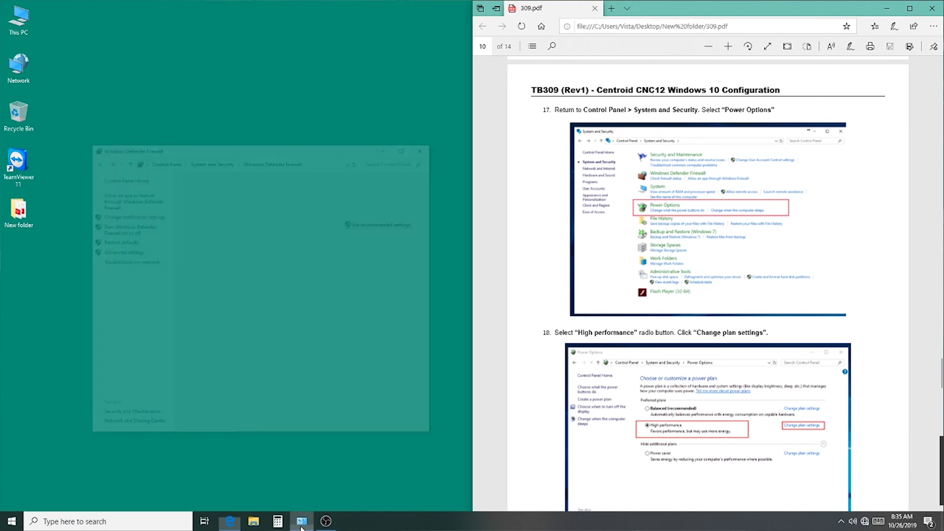
click(128, 72)
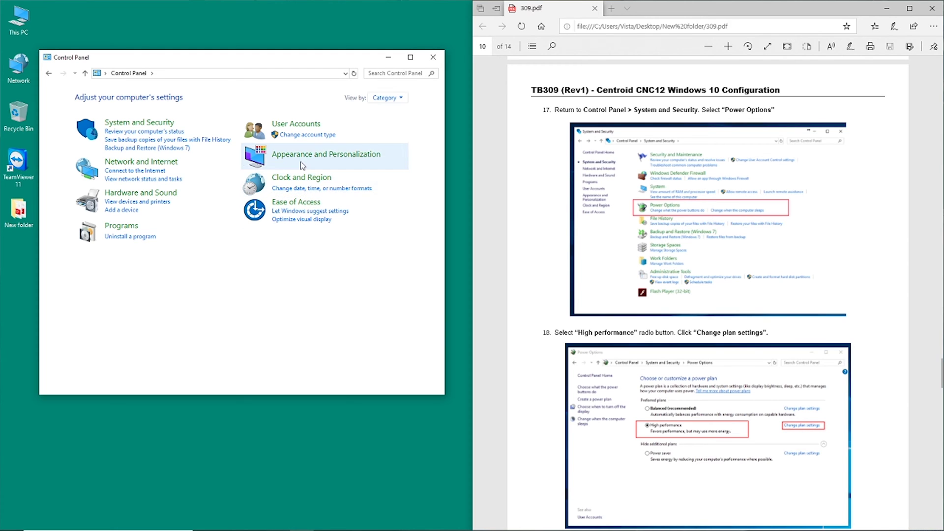
click(147, 193)
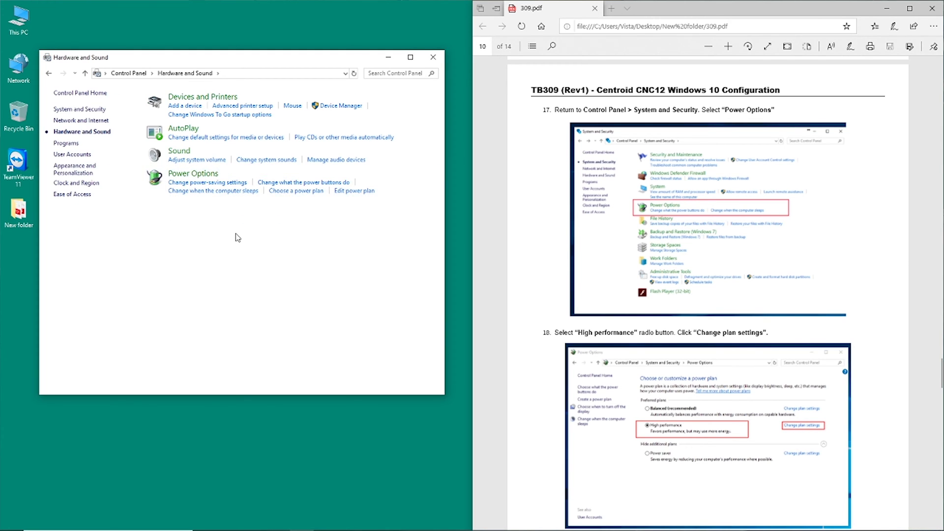
click(180, 175)
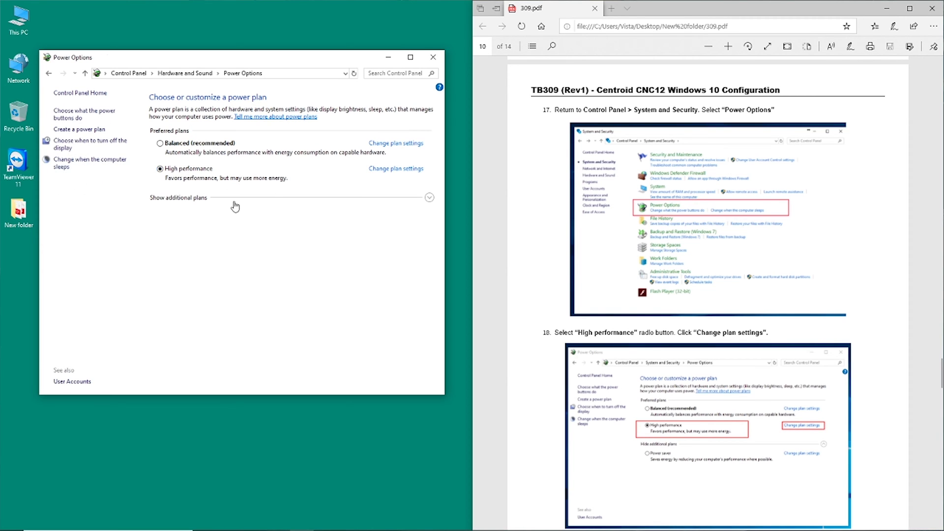
click(393, 170)
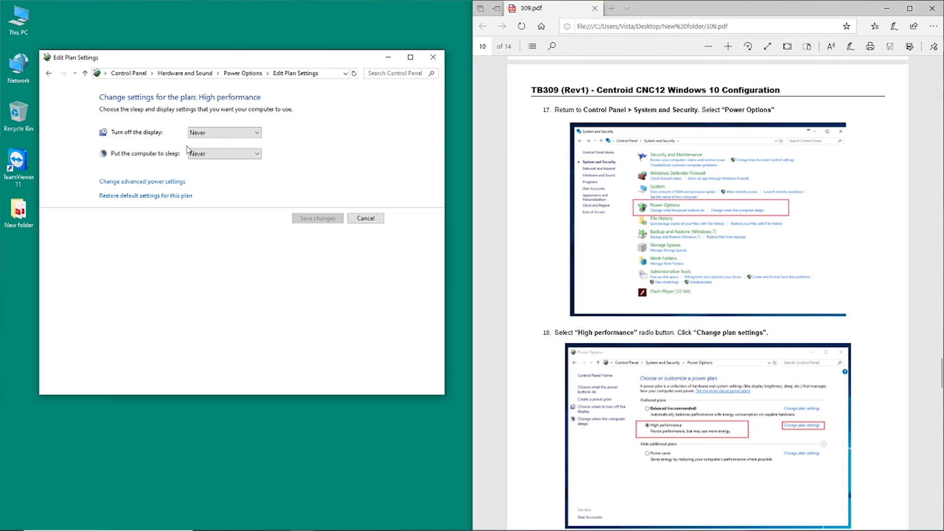
In advanced power settings, set hard disk turn-off to 0 and check USB selective suspend
click(147, 183)
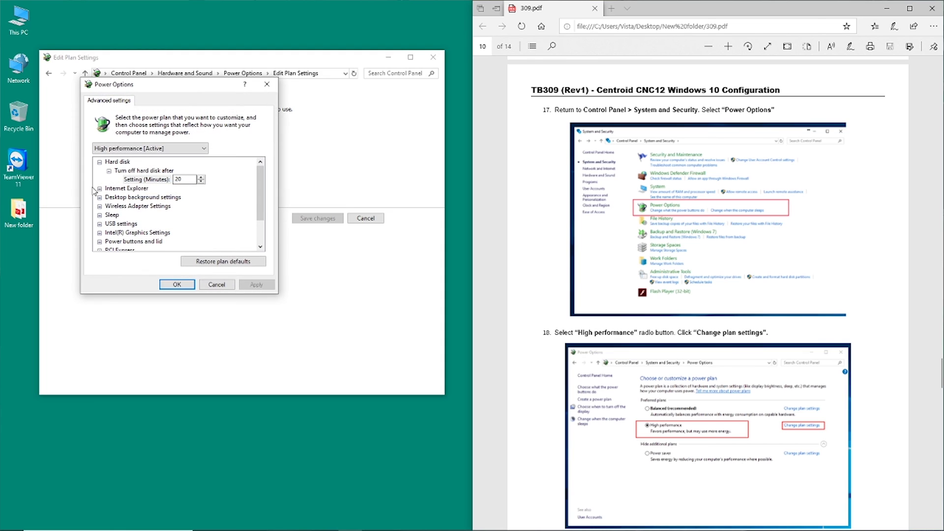
click(183, 181)
text(0)
click(148, 206)
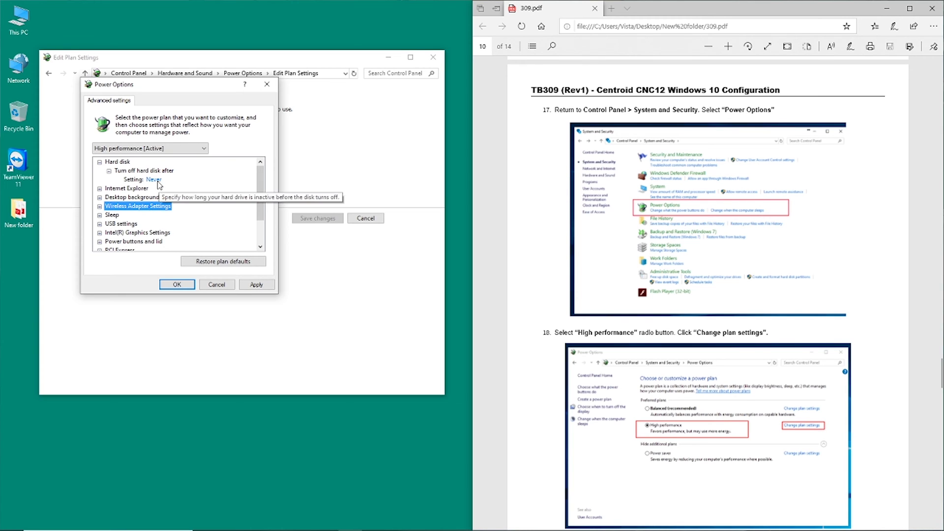
click(99, 224)
click(109, 234)
scroll(209, 227, down, 2)
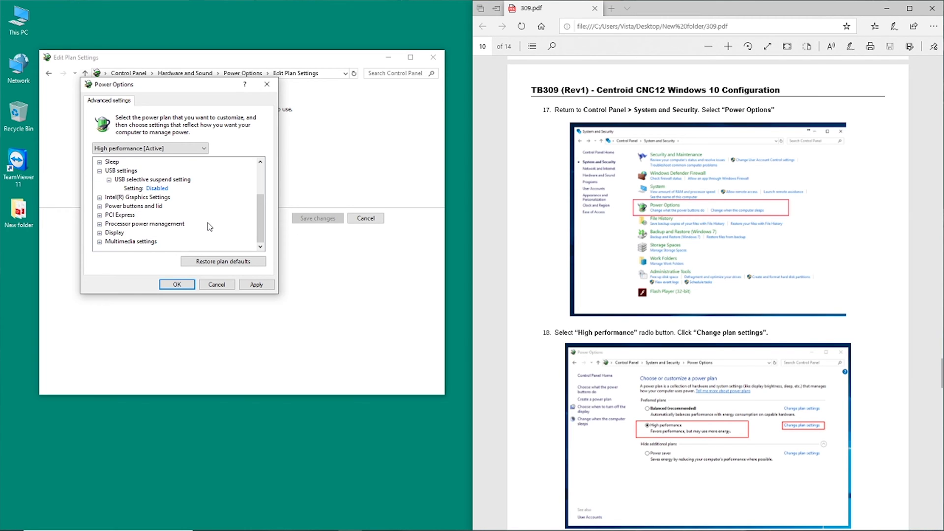
click(727, 315)
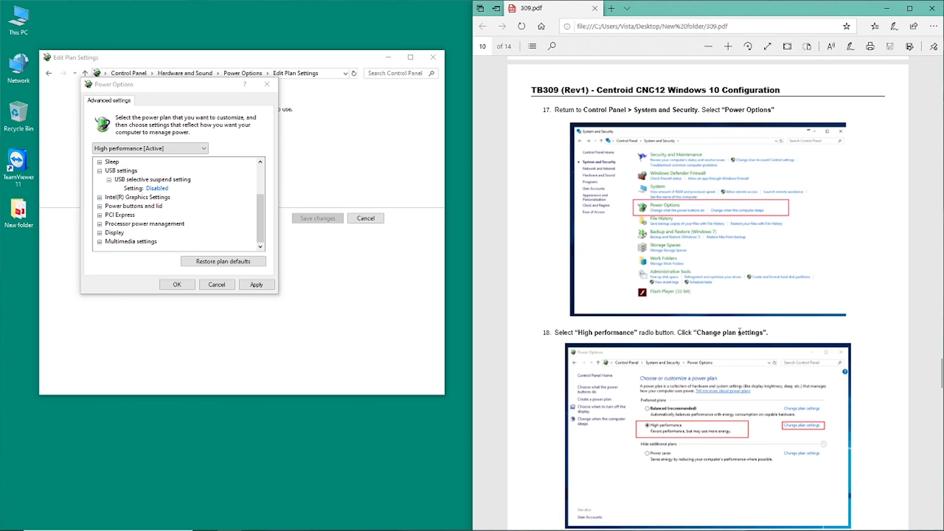
scroll(739, 325, down, 12)
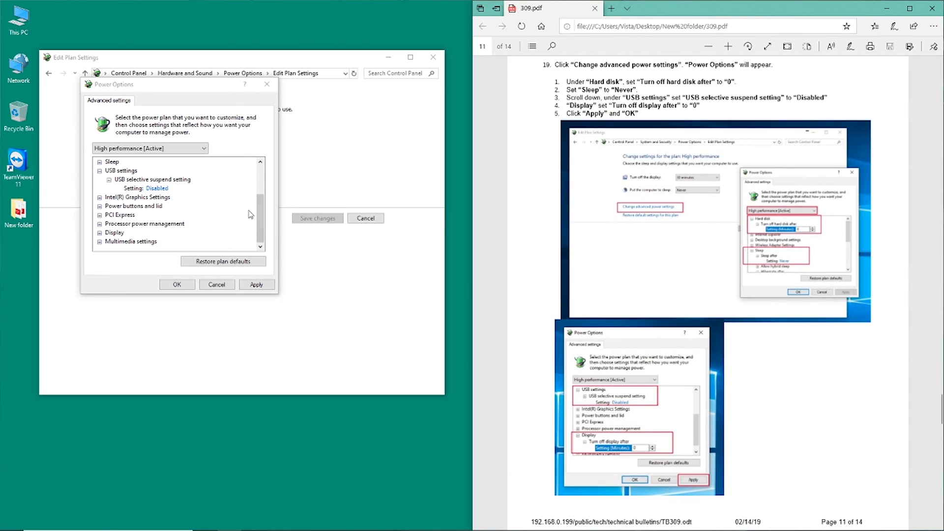
Set hybrid sleep to Off and wake timers to Disable under Sleep
click(99, 162)
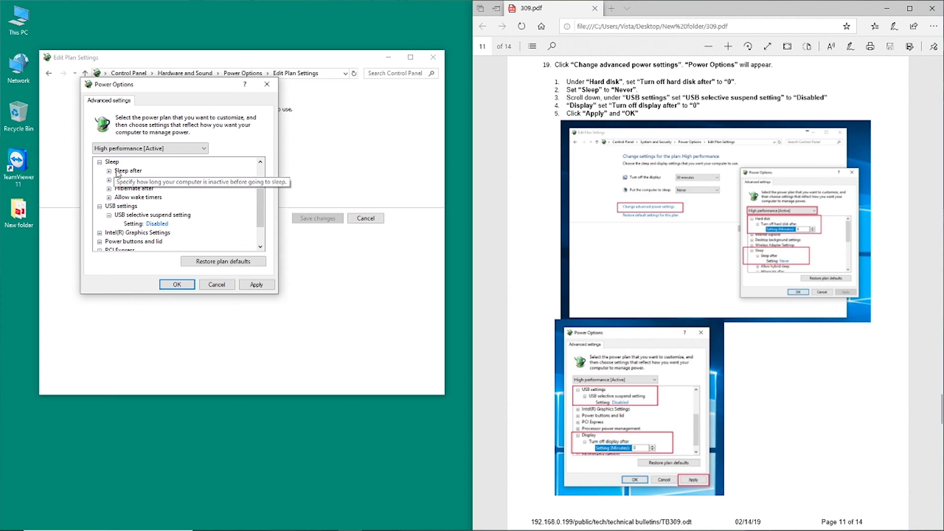
click(108, 171)
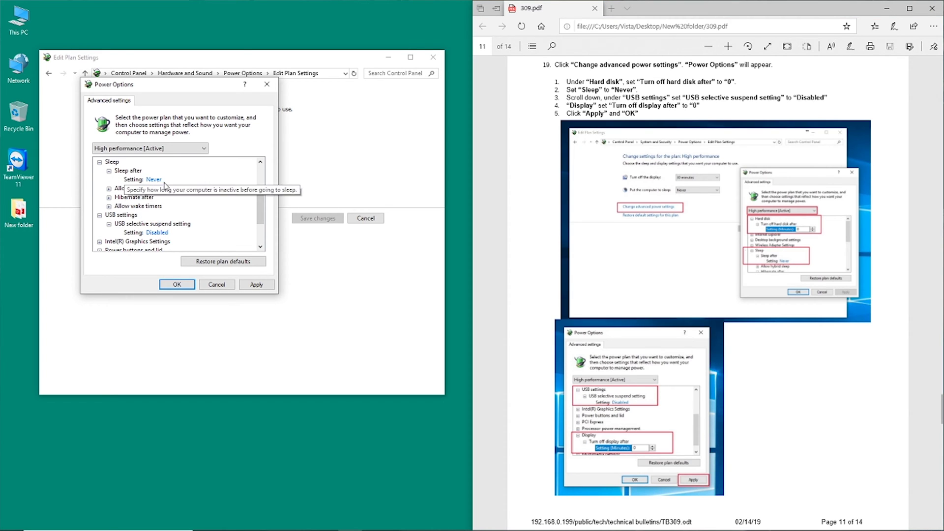
click(109, 188)
click(149, 197)
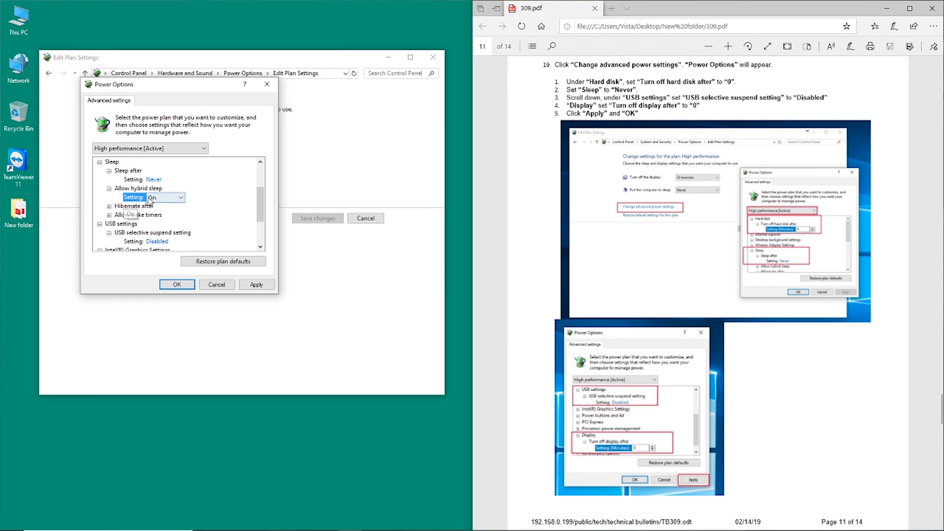
click(174, 197)
click(177, 206)
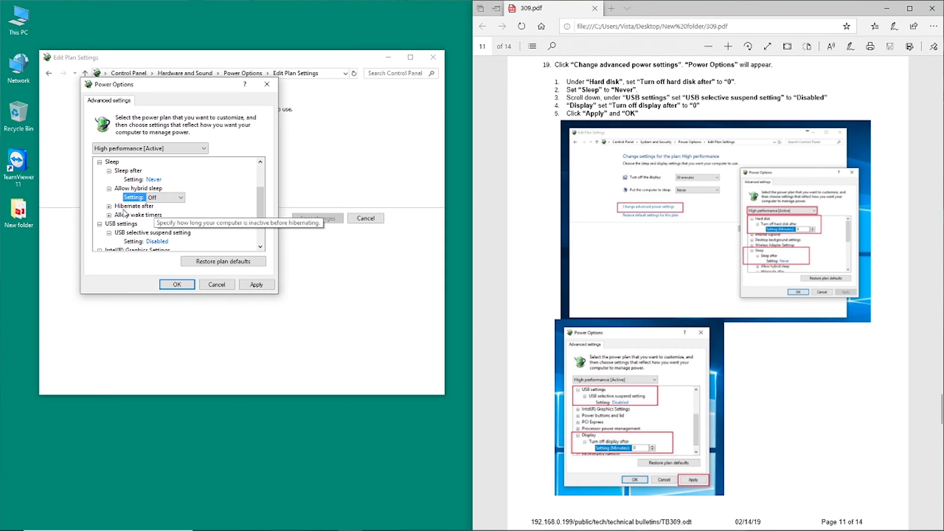
click(109, 206)
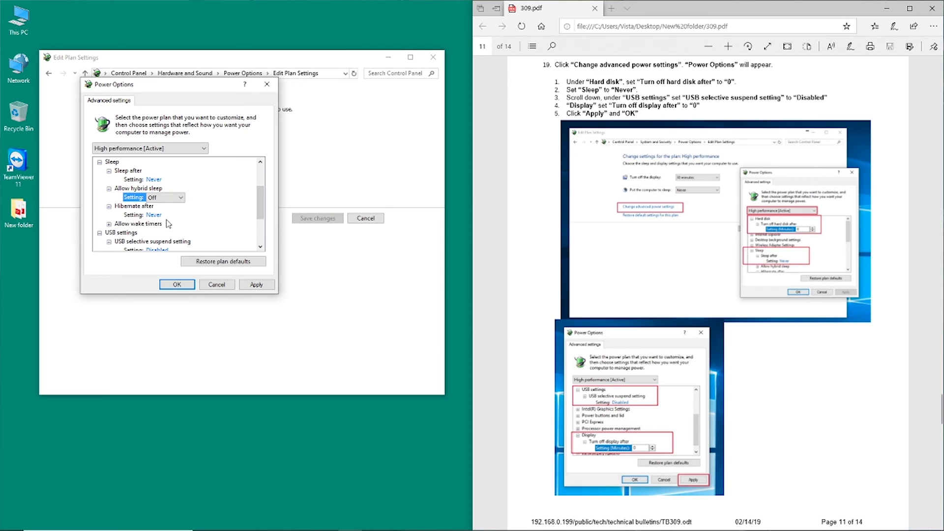
click(108, 224)
click(156, 233)
click(165, 233)
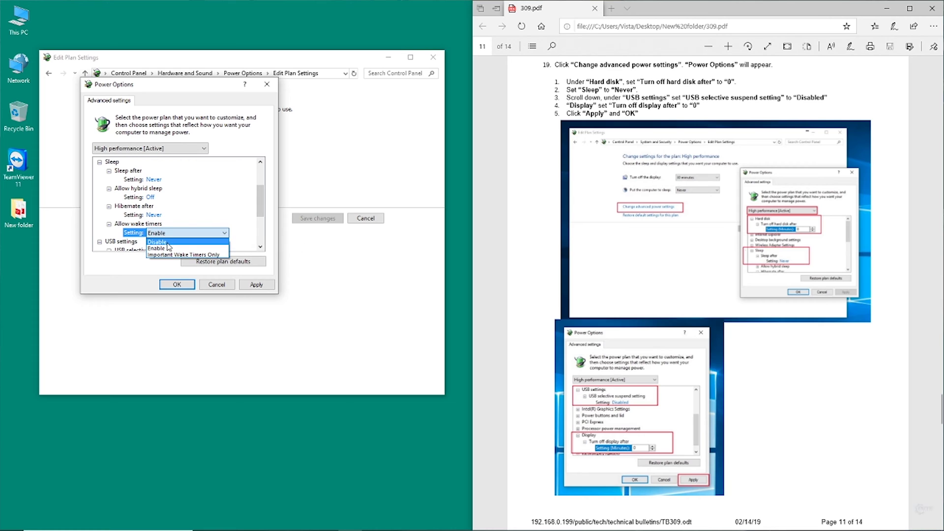
click(171, 243)
Check the maximum processor state and display turn-off settings, then Apply and OK
scroll(191, 216, down, 2)
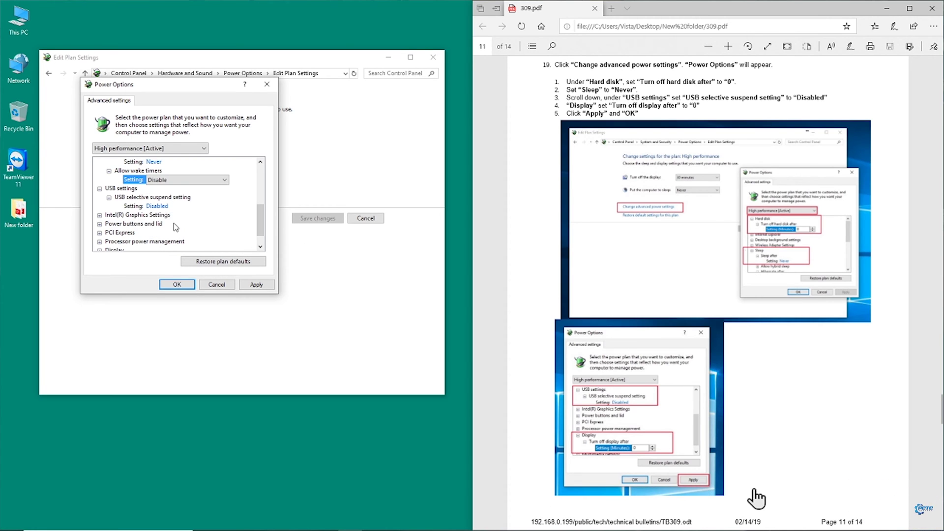
scroll(760, 328, down, 4)
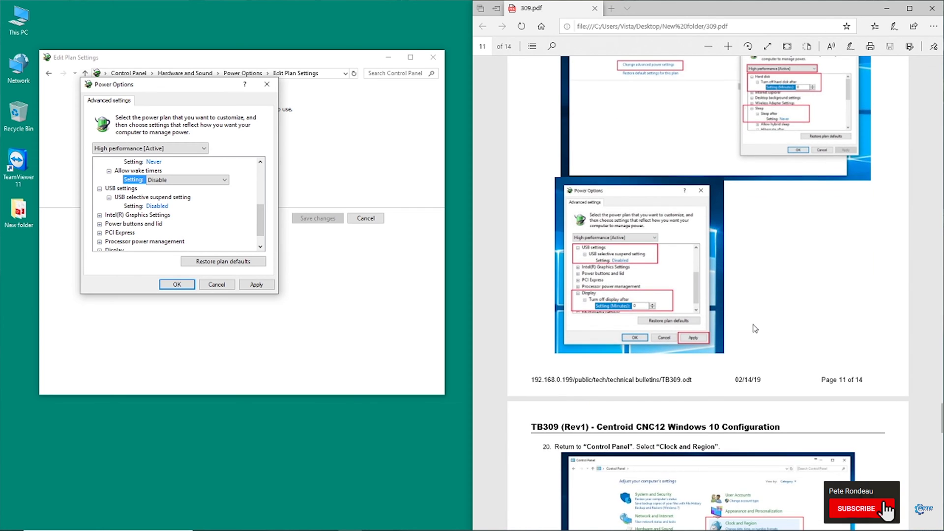
scroll(760, 328, down, 3)
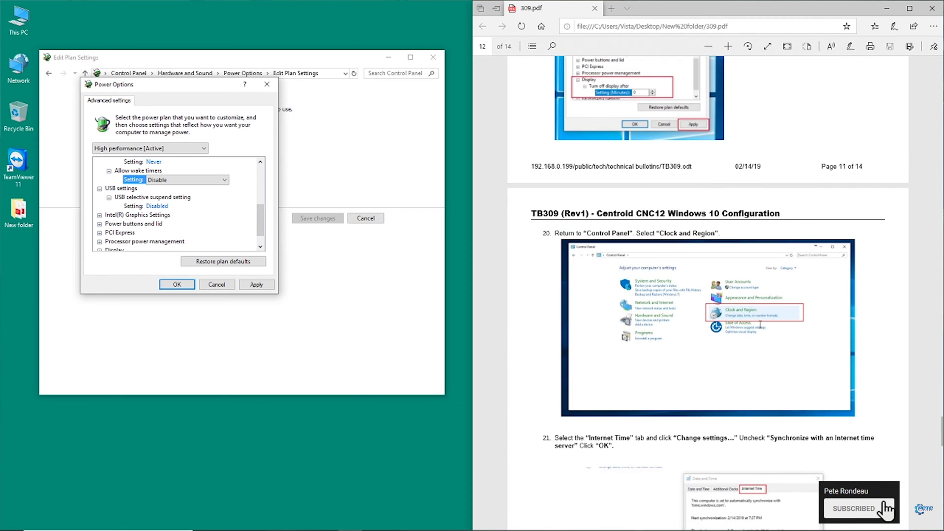
scroll(143, 214, down, 1)
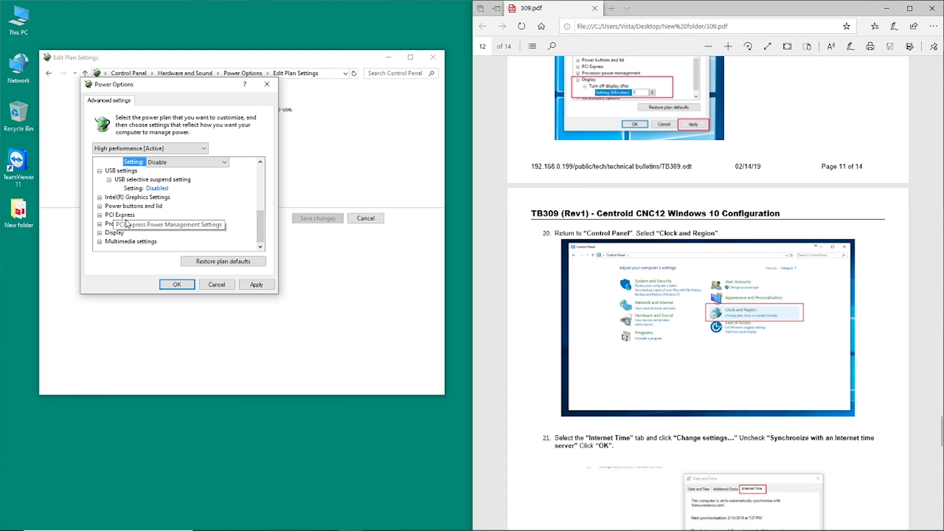
click(101, 224)
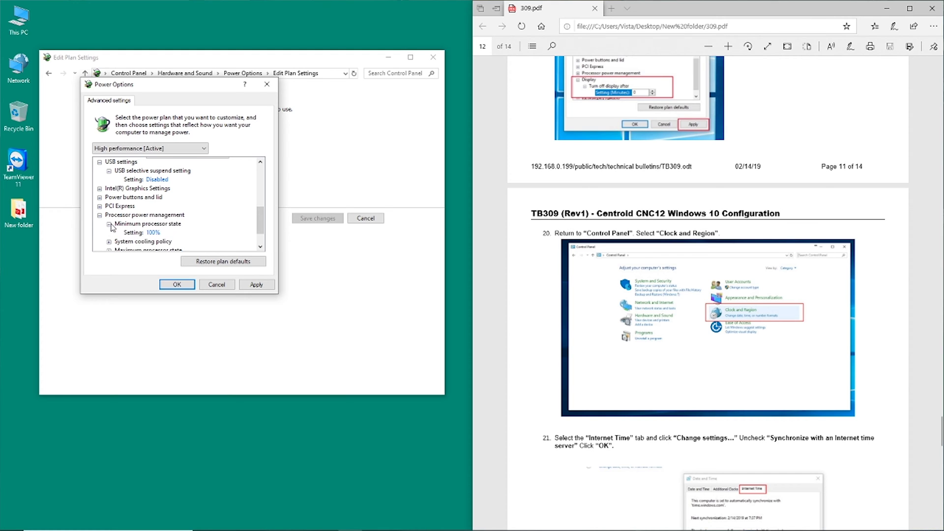
scroll(112, 238, down, 1)
click(109, 232)
scroll(244, 229, down, 1)
click(99, 233)
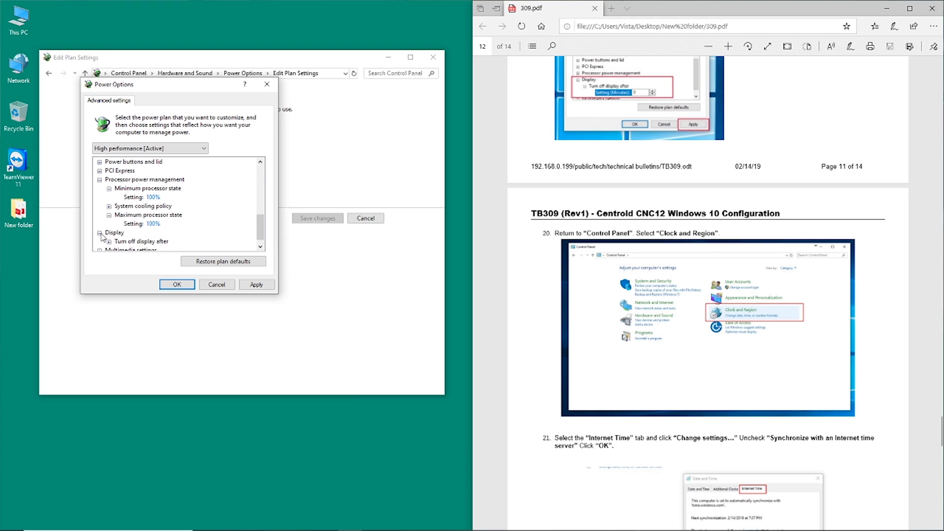
click(146, 242)
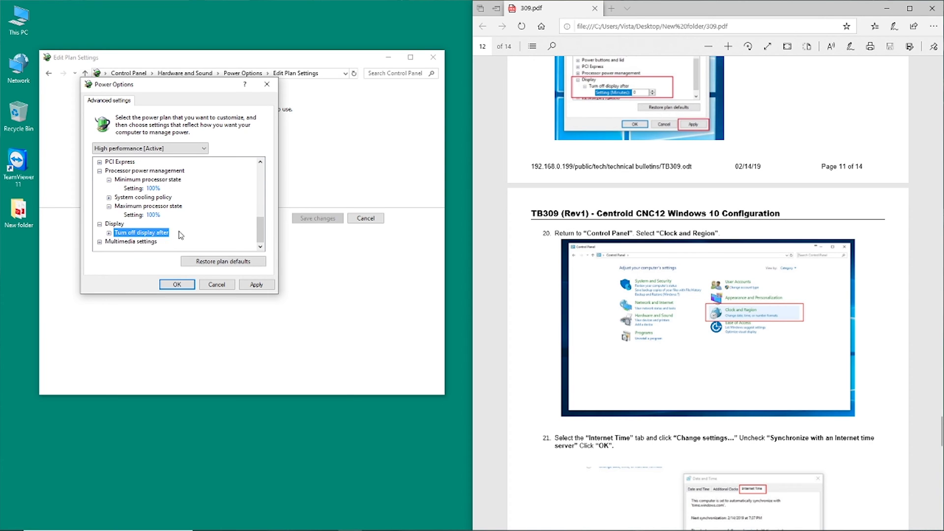
double_click(121, 241)
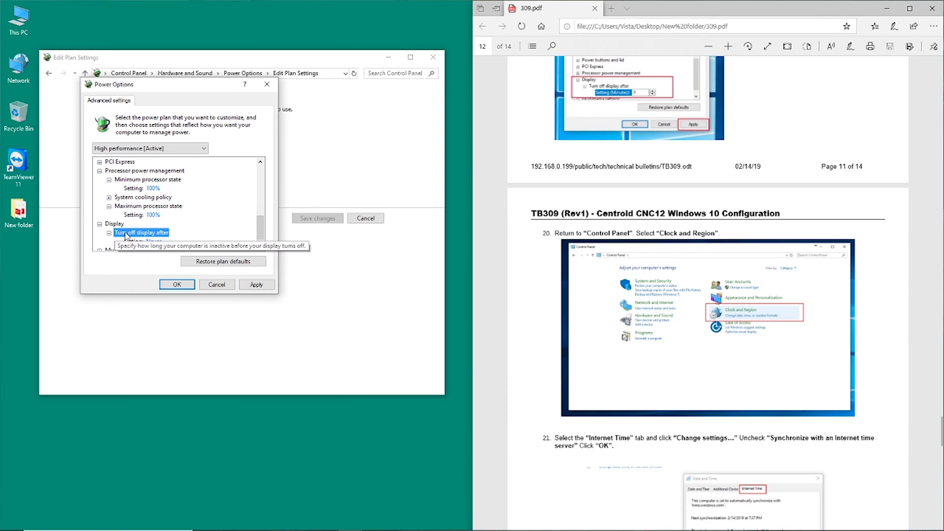
click(260, 285)
click(177, 285)
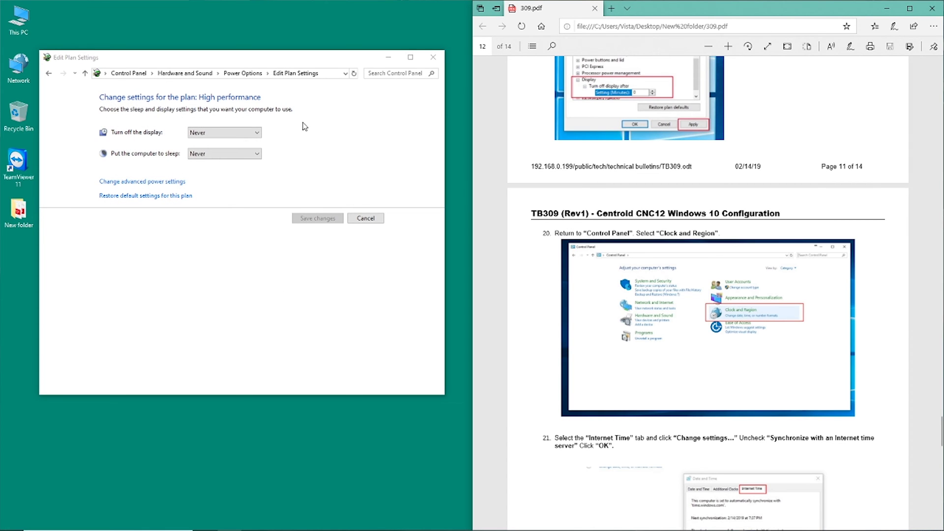
Untick Synchronize with an Internet time server under Clock and Region > Date and Time > Internet Time
click(48, 74)
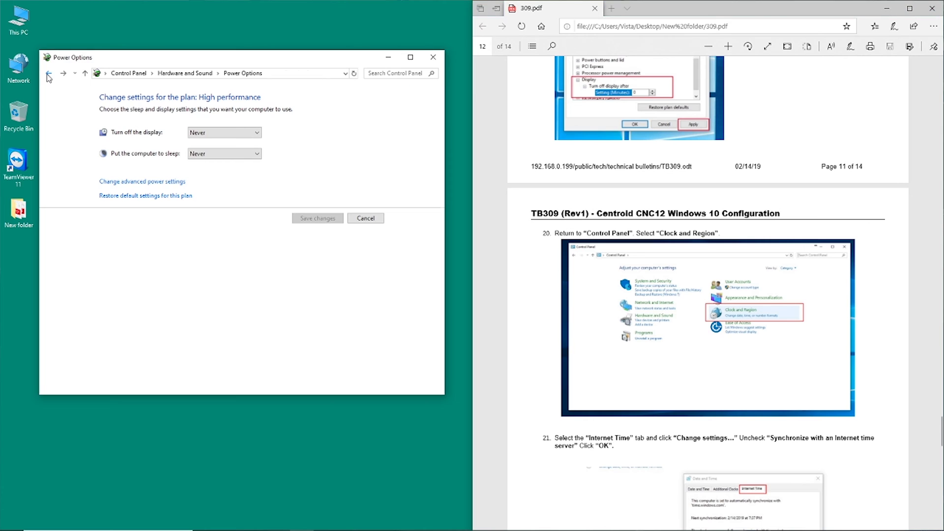
click(50, 75)
click(49, 75)
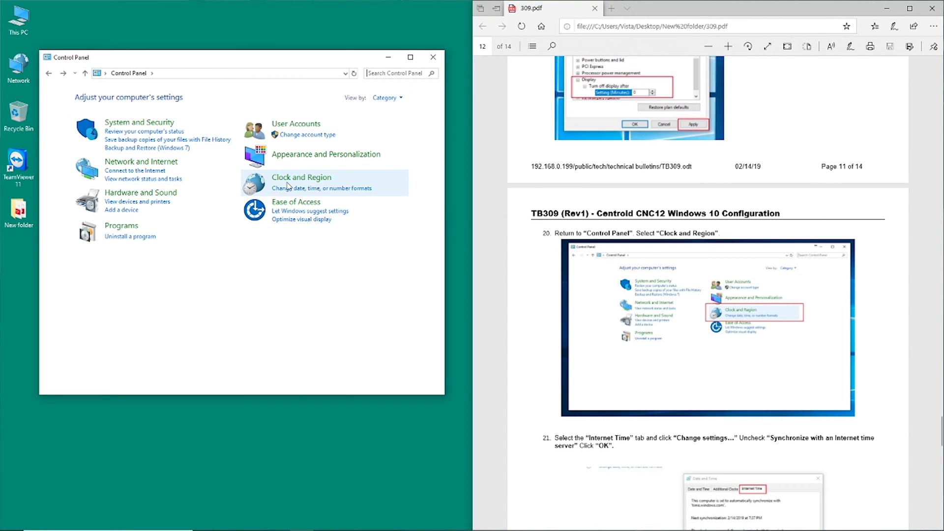
click(252, 187)
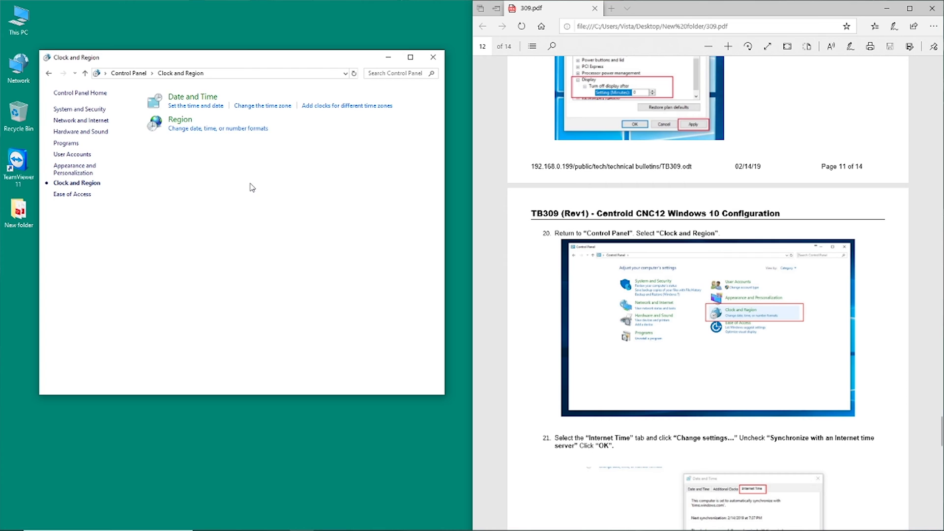
click(205, 107)
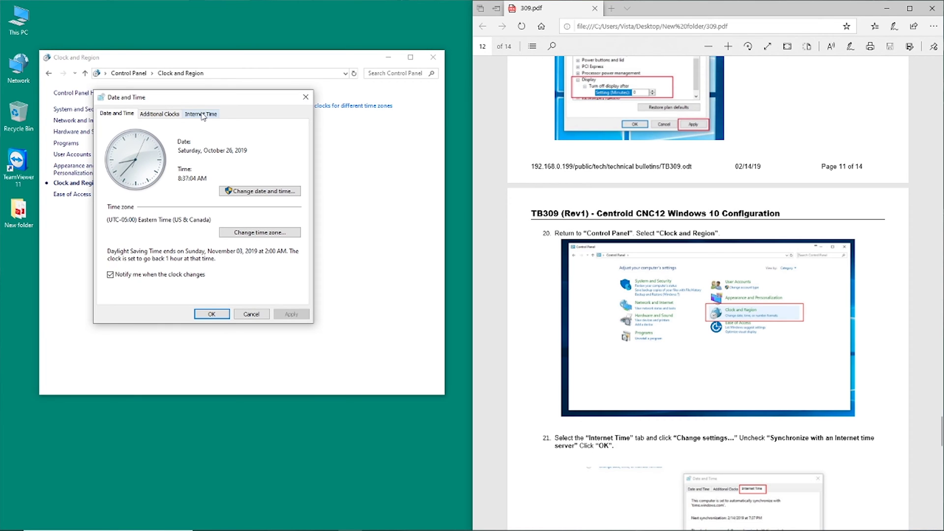
click(203, 115)
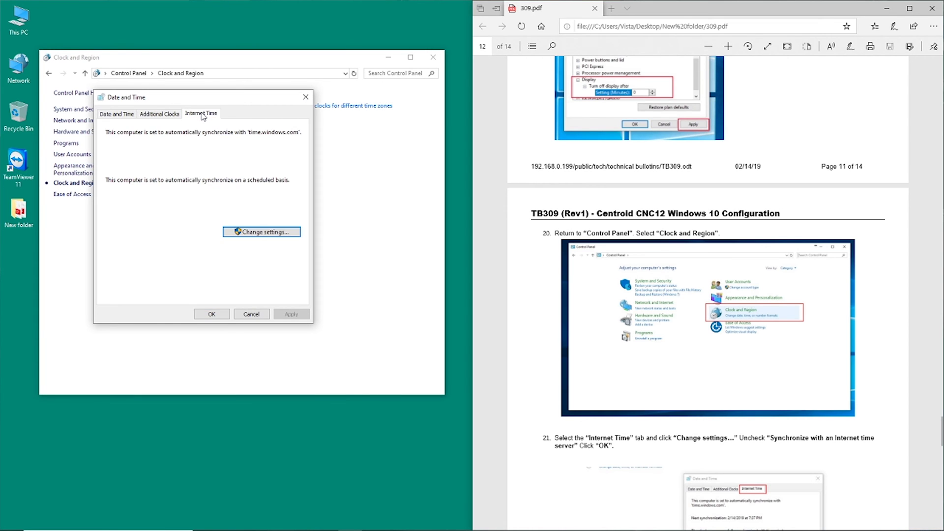
click(256, 231)
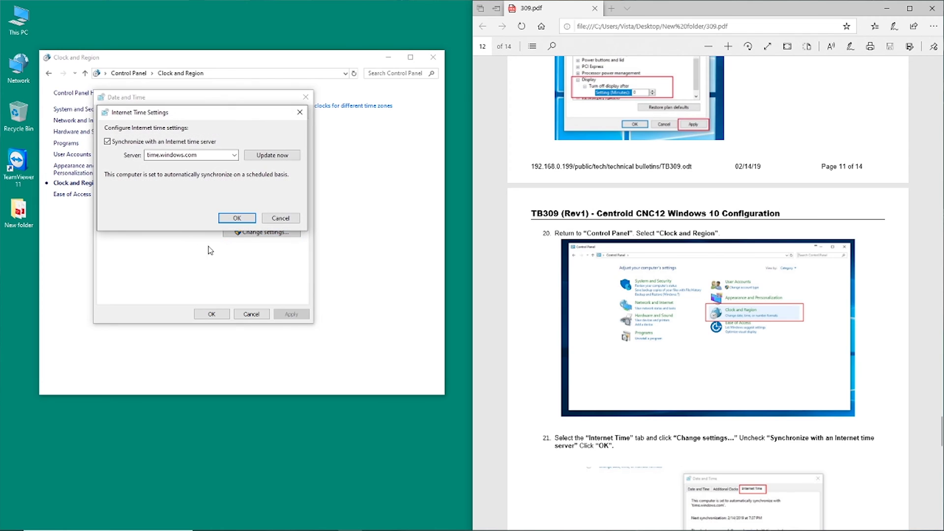
click(108, 142)
click(237, 218)
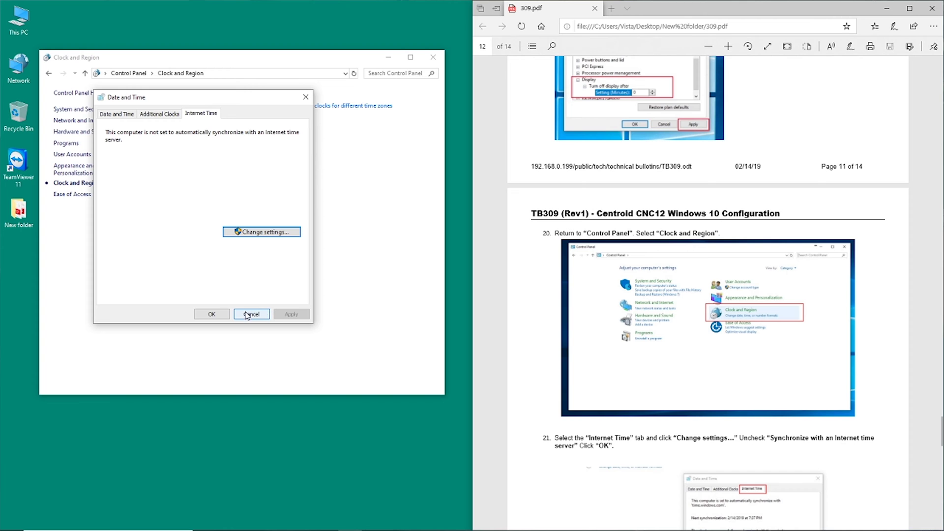
click(211, 315)
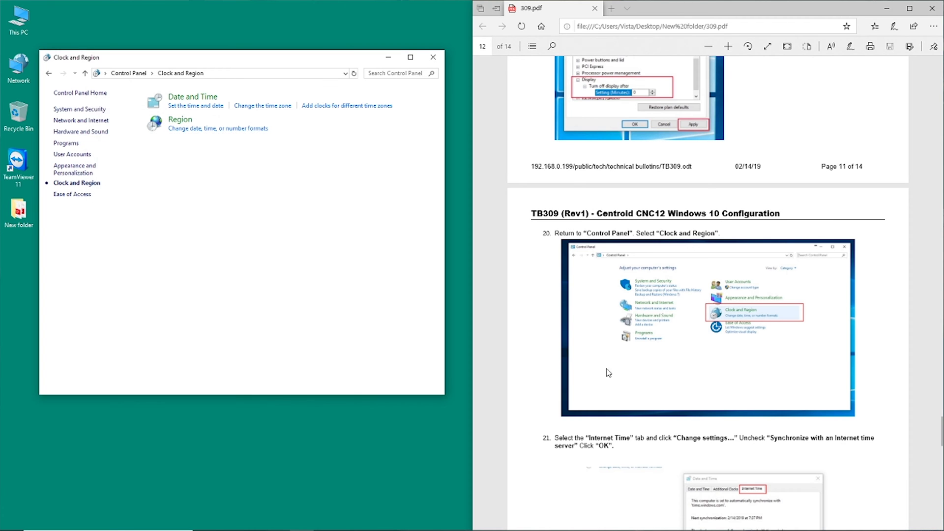
Scroll through the PDF guide to read the next instructions
click(783, 394)
scroll(830, 391, down, 5)
scroll(830, 385, down, 6)
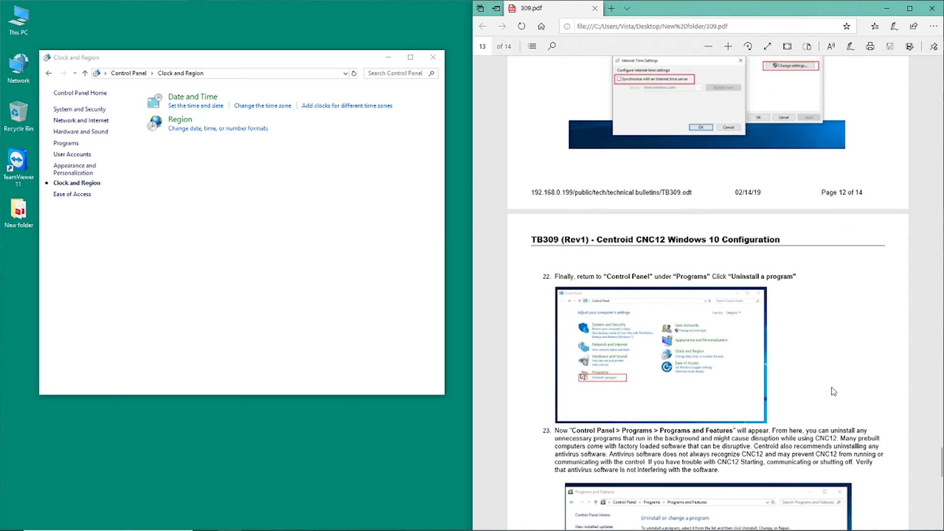
scroll(805, 358, down, 3)
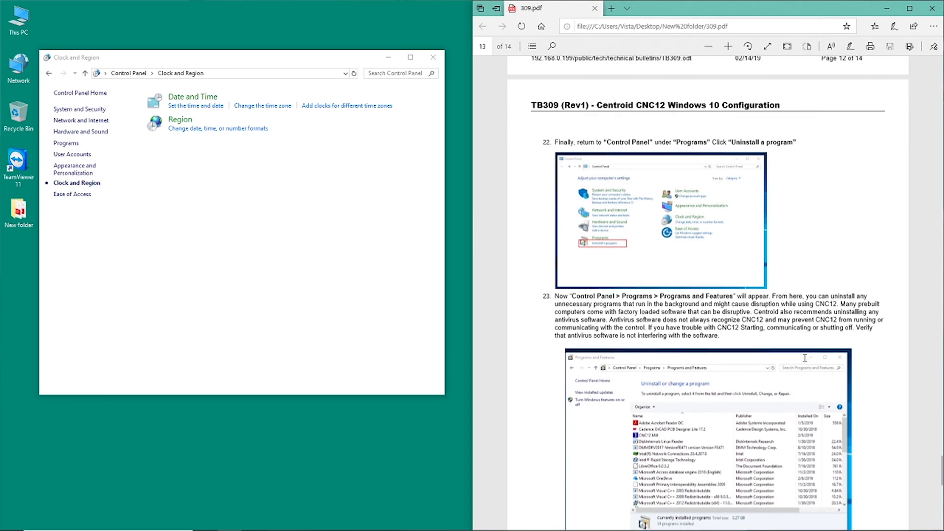
scroll(747, 301, down, 6)
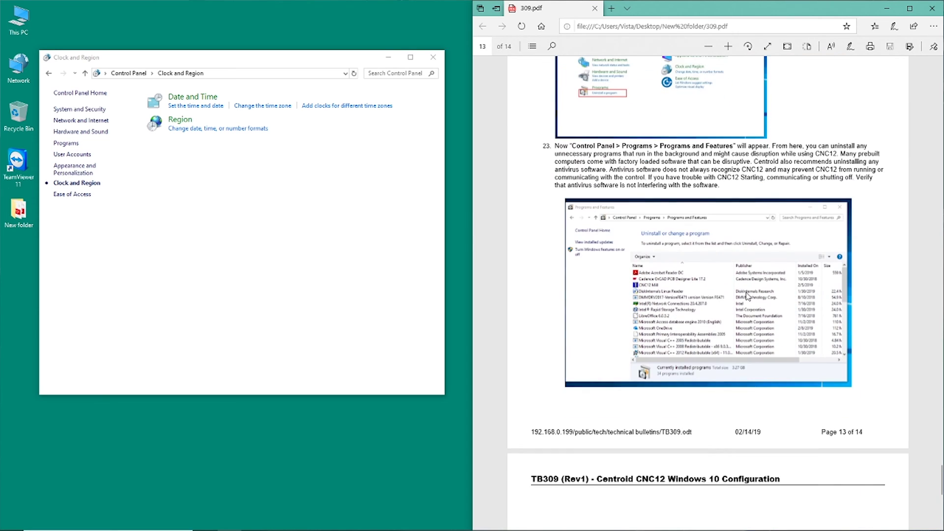
scroll(732, 309, down, 6)
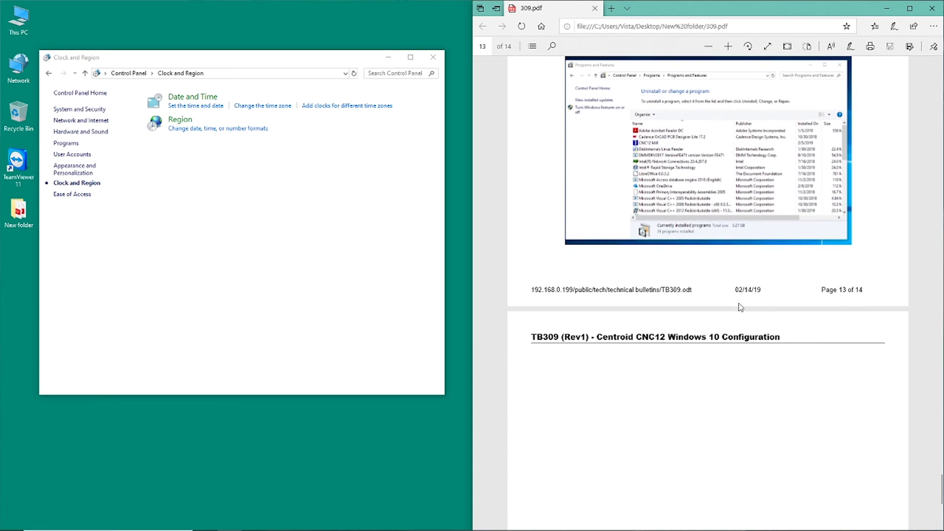
scroll(739, 303, down, 6)
scroll(742, 308, up, 9)
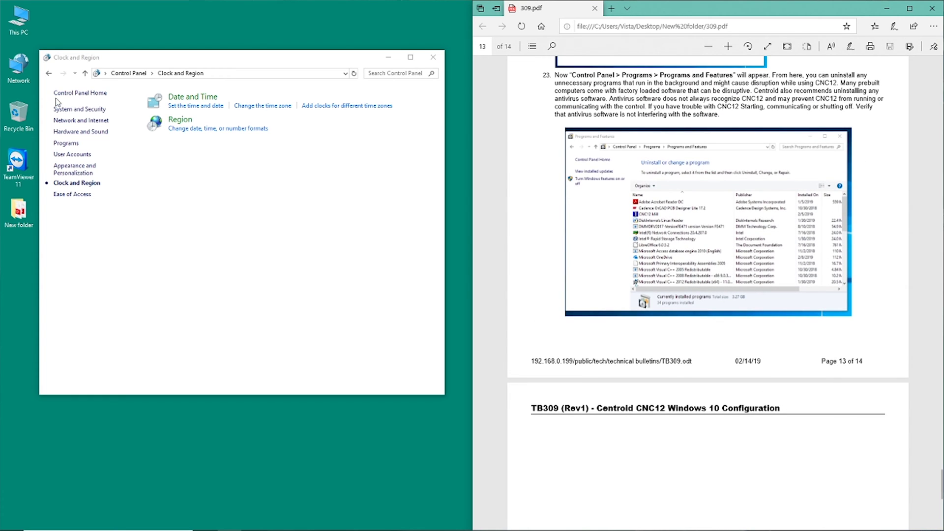
Review the installed programs under Programs > Uninstall a program, then close the window
click(48, 74)
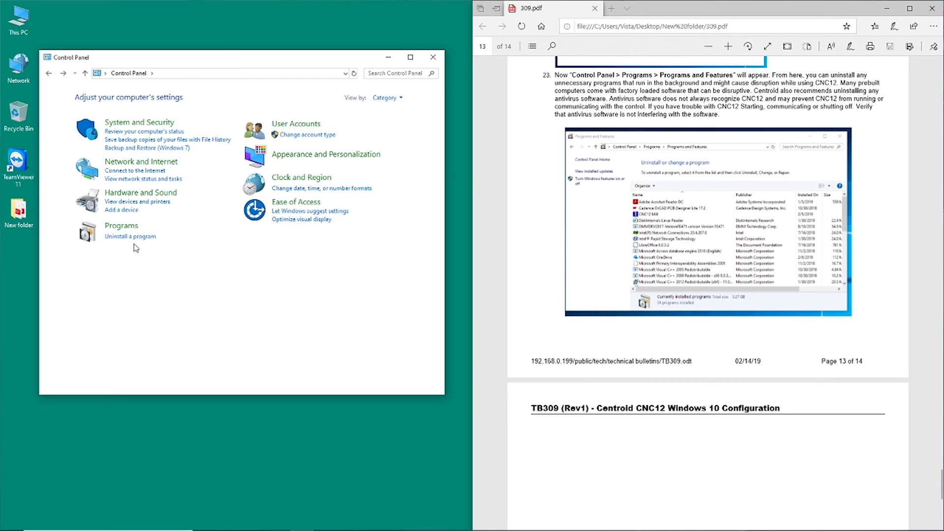
click(123, 228)
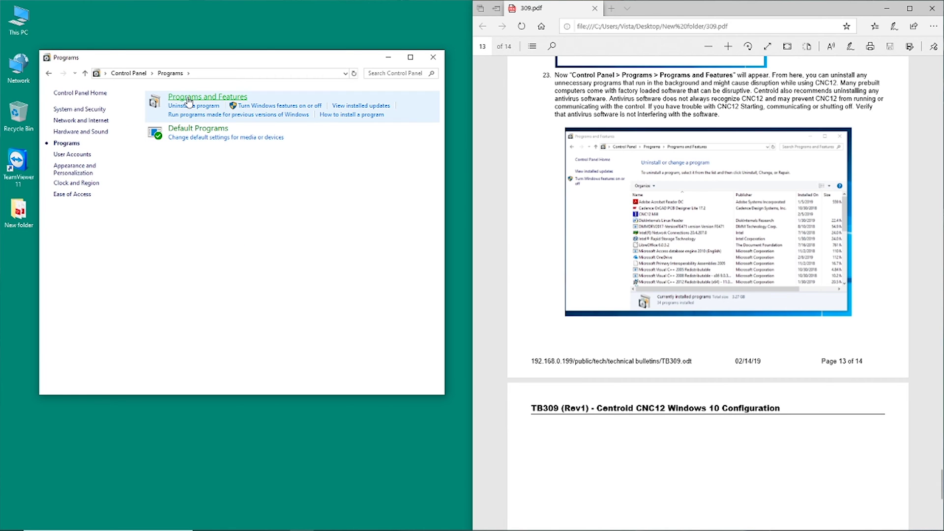
click(187, 109)
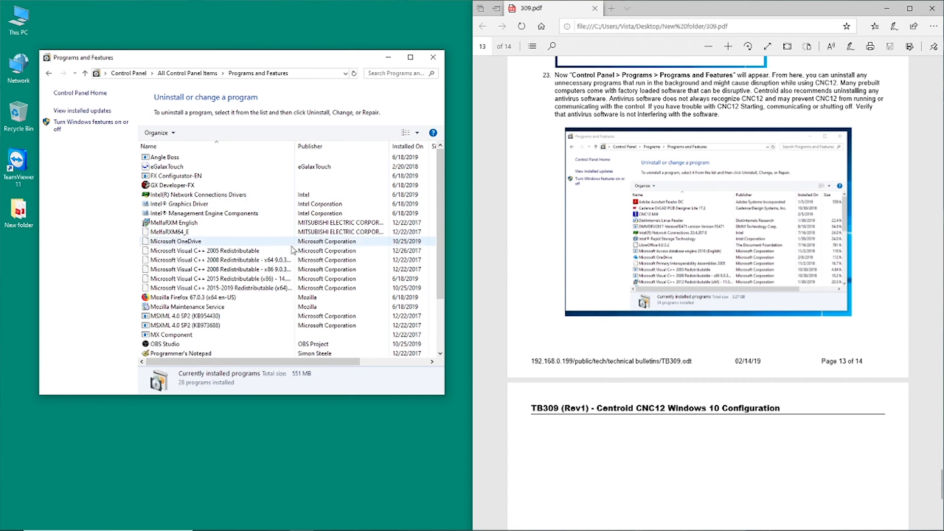
scroll(333, 271, down, 2)
scroll(334, 272, down, 1)
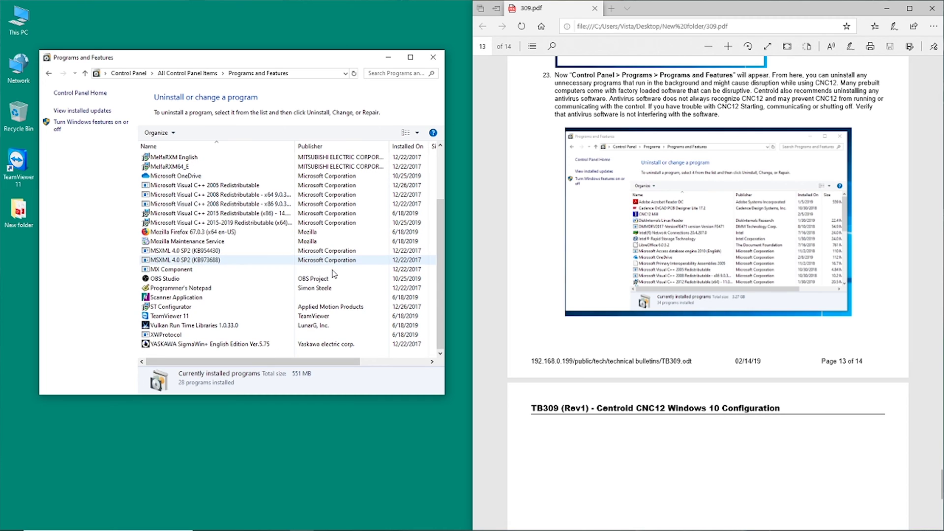
scroll(260, 300, up, 3)
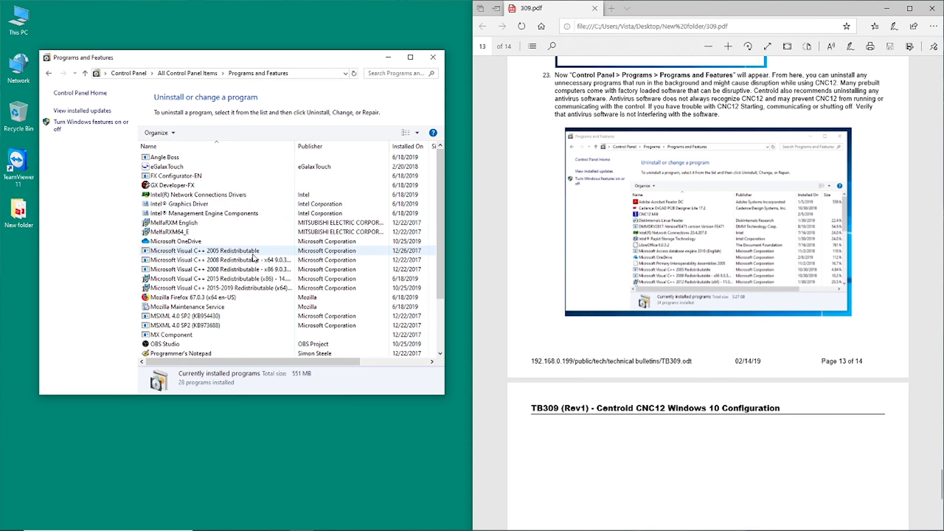
scroll(284, 253, down, 2)
scroll(284, 253, down, 1)
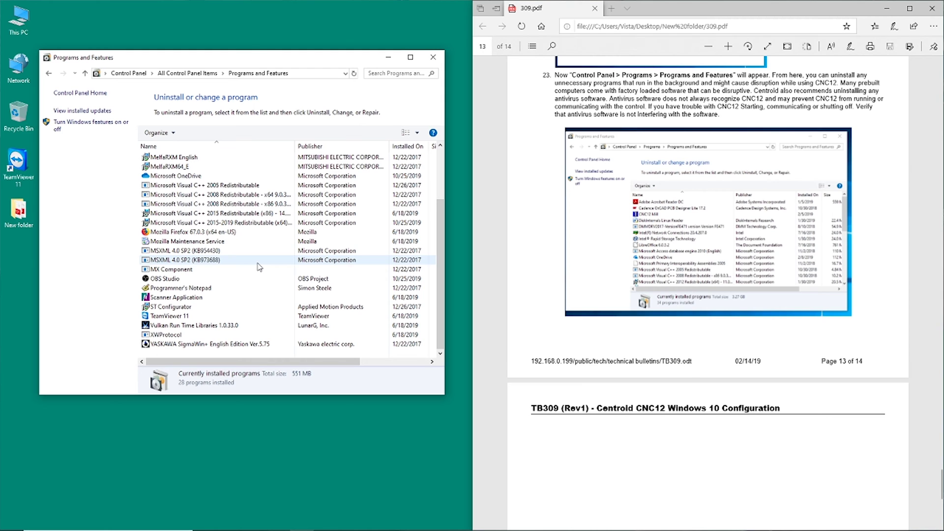
scroll(259, 267, up, 3)
scroll(274, 189, down, 3)
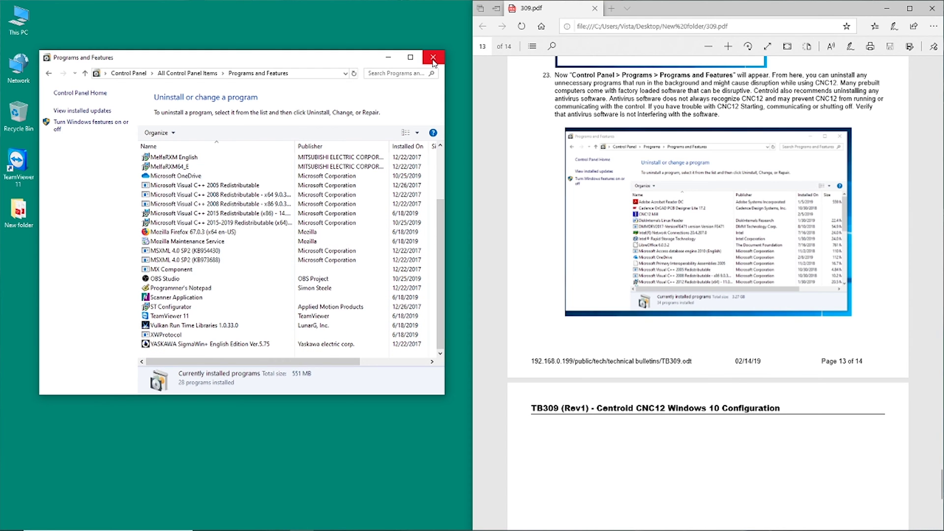
click(433, 60)
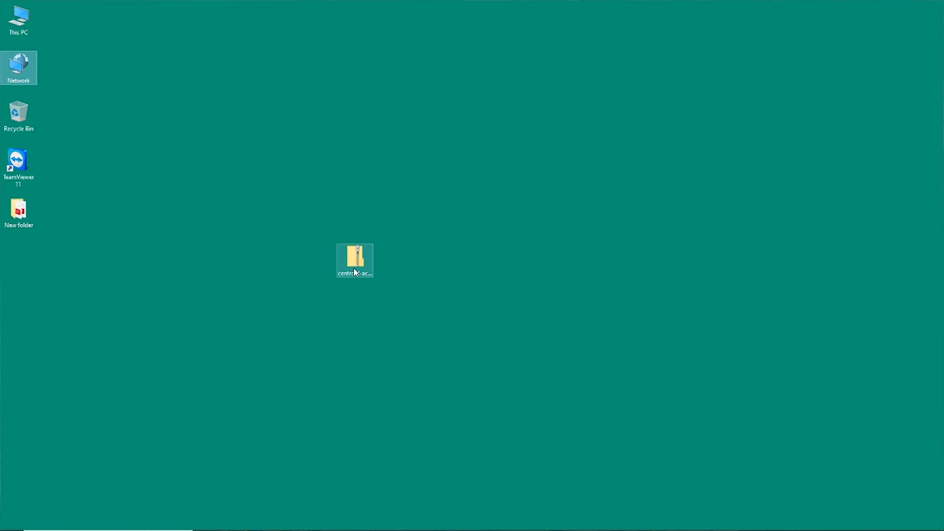
Extract the centroid-acorn-v418 folder from the zip to the desktop and launch its setup.exe
double_click(353, 268)
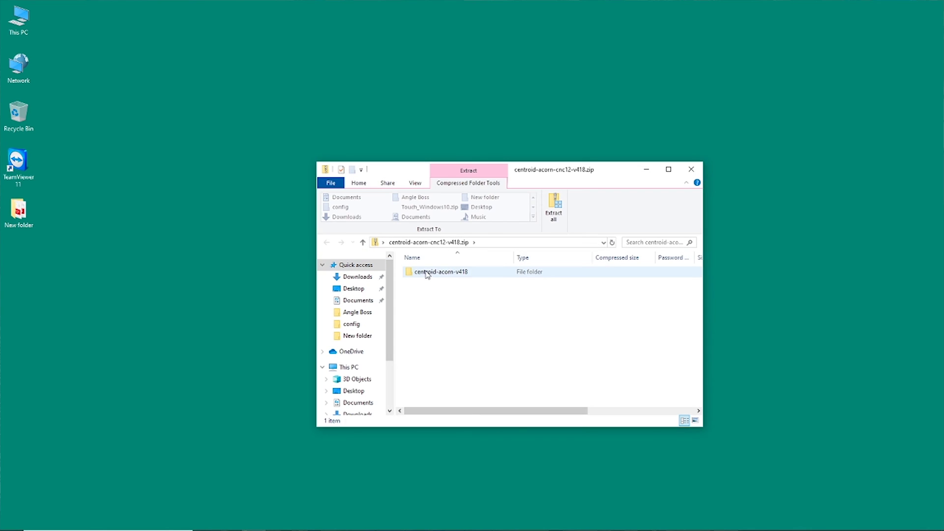
drag(426, 273, 211, 247)
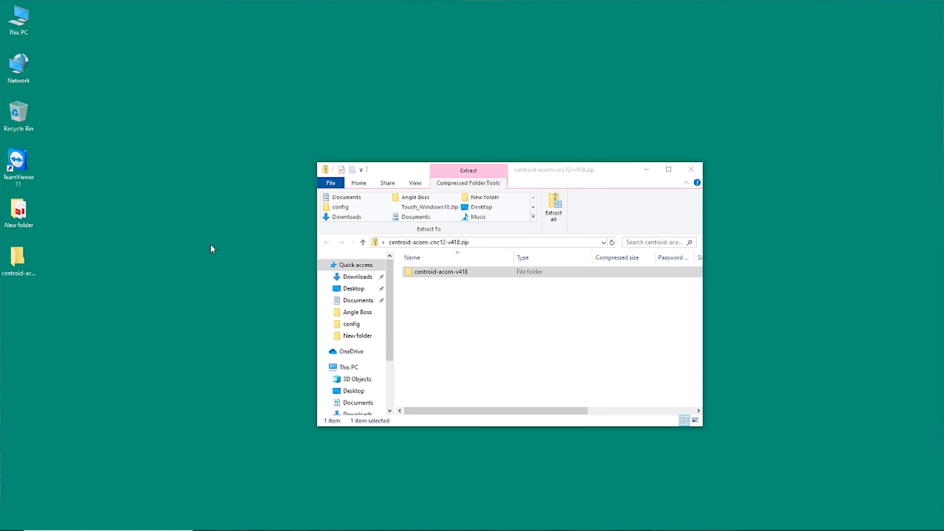
click(691, 169)
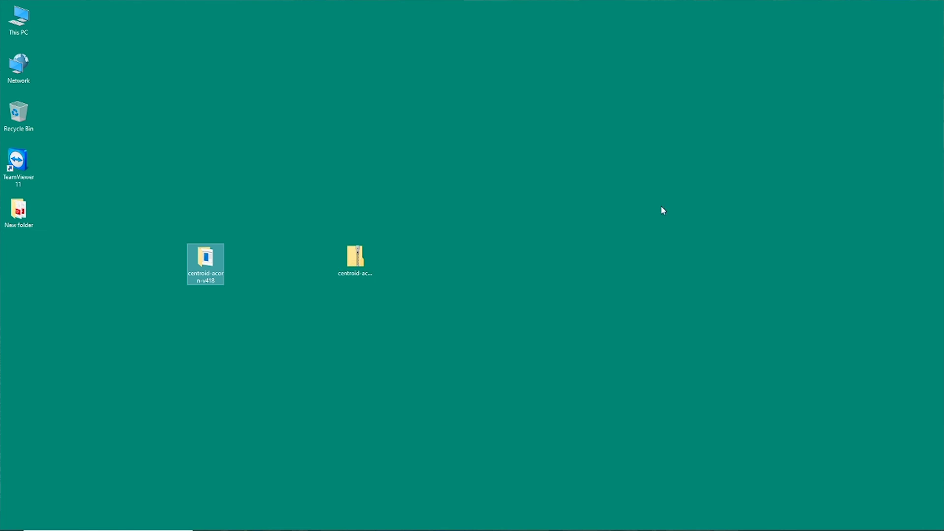
double_click(205, 266)
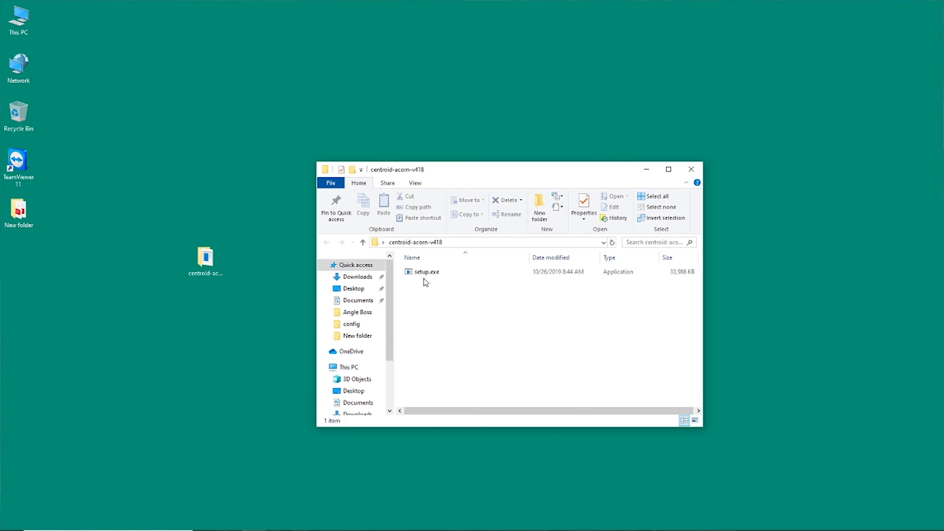
double_click(420, 274)
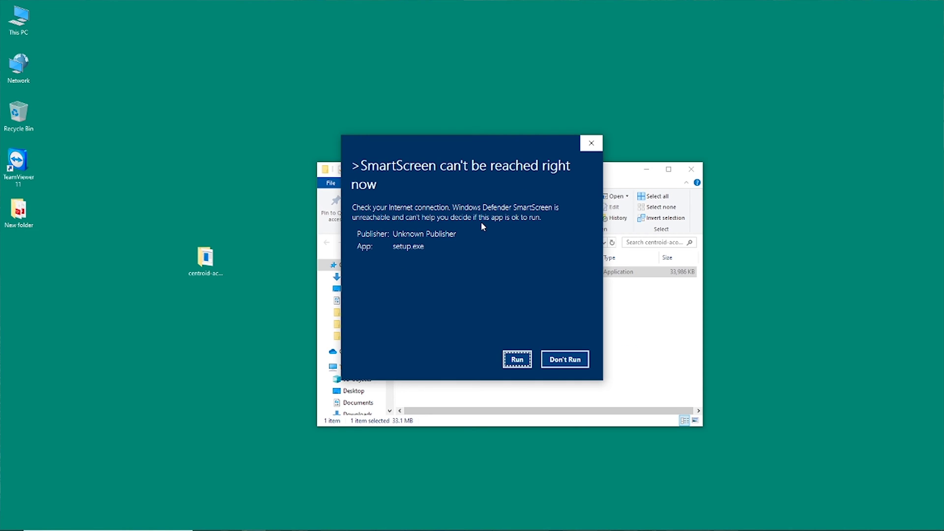
Run setup.exe past SmartScreen, accept the licence, and install the CNC12 Mill component
click(517, 360)
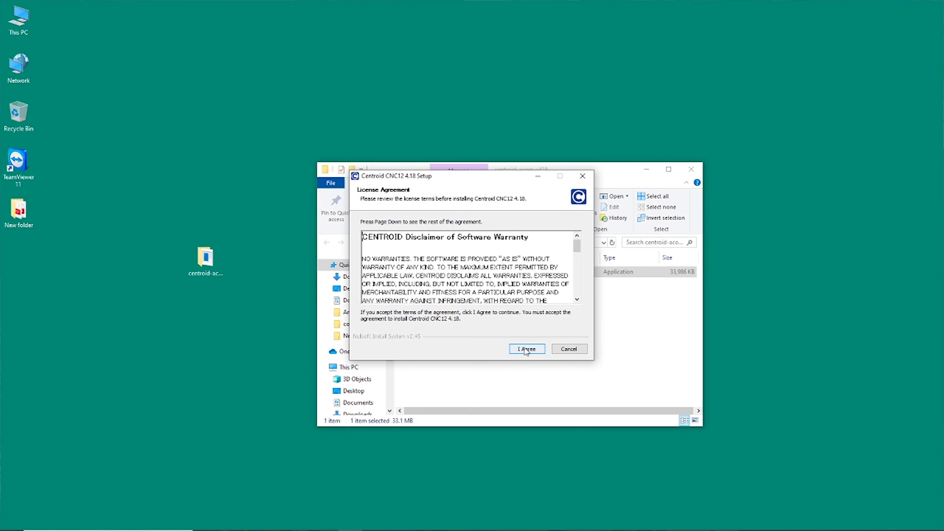
click(525, 350)
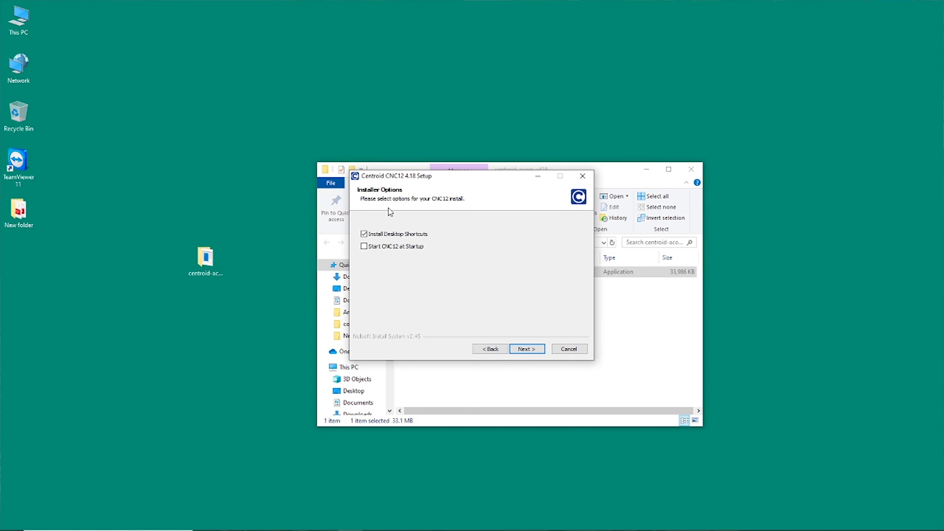
click(525, 349)
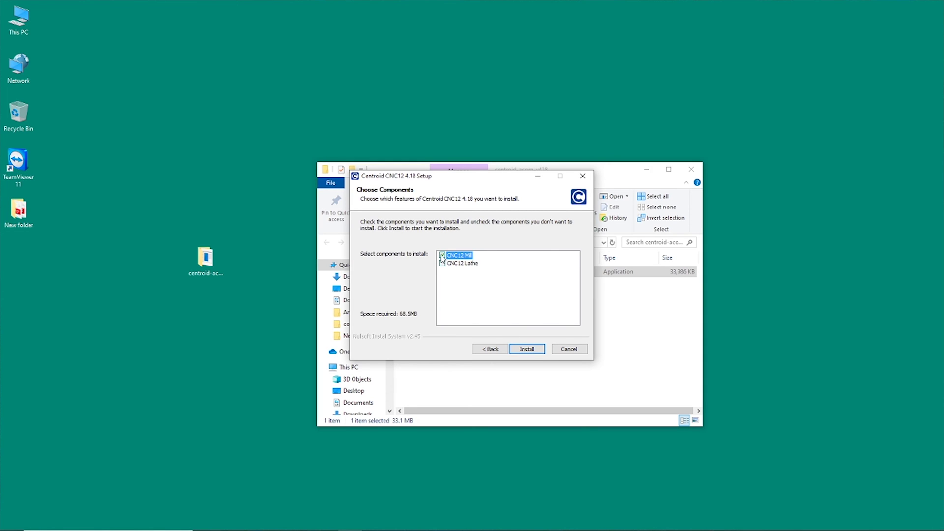
click(526, 348)
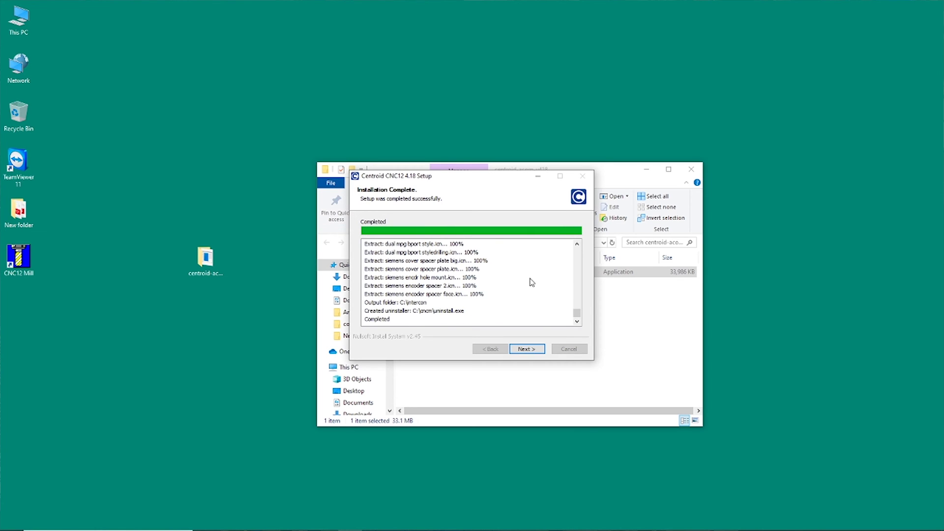
click(532, 352)
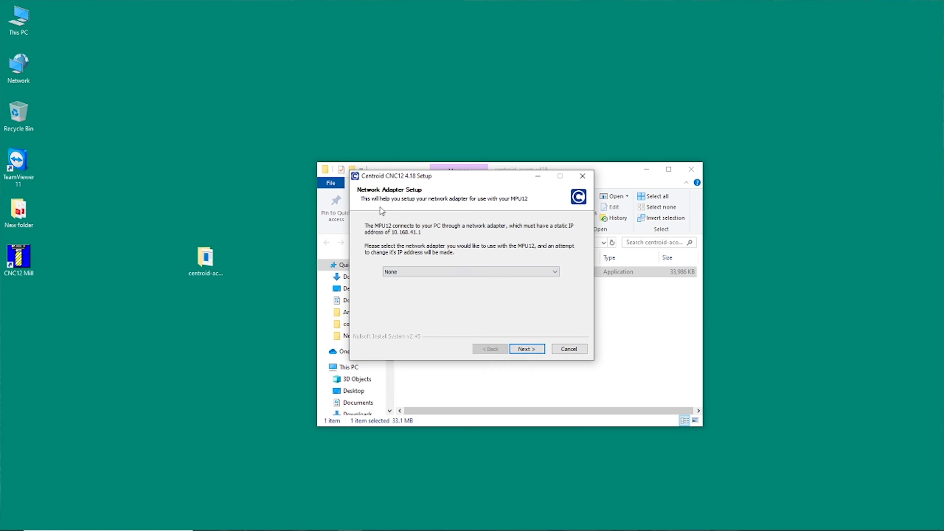
Assign Local Area Connection 6 to the MPU12 with static IP 10.168.41.1, then finish setup
click(549, 273)
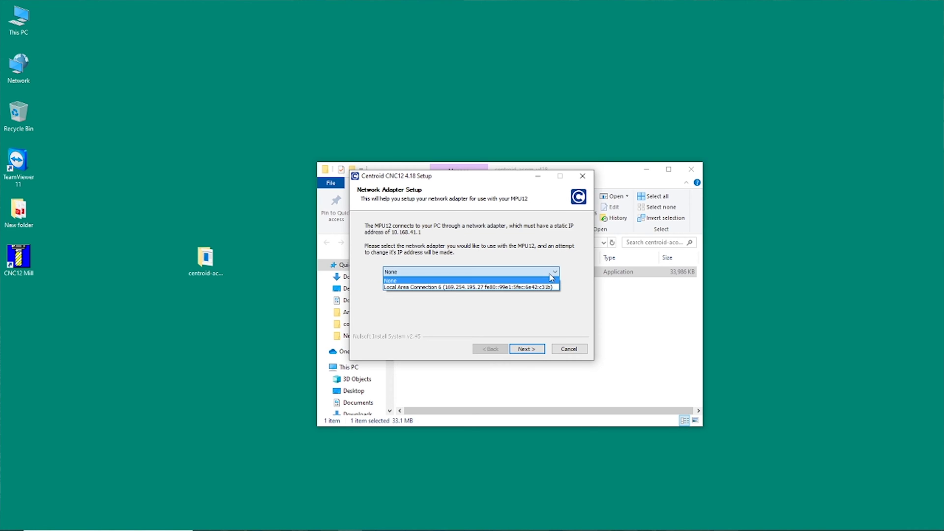
click(497, 288)
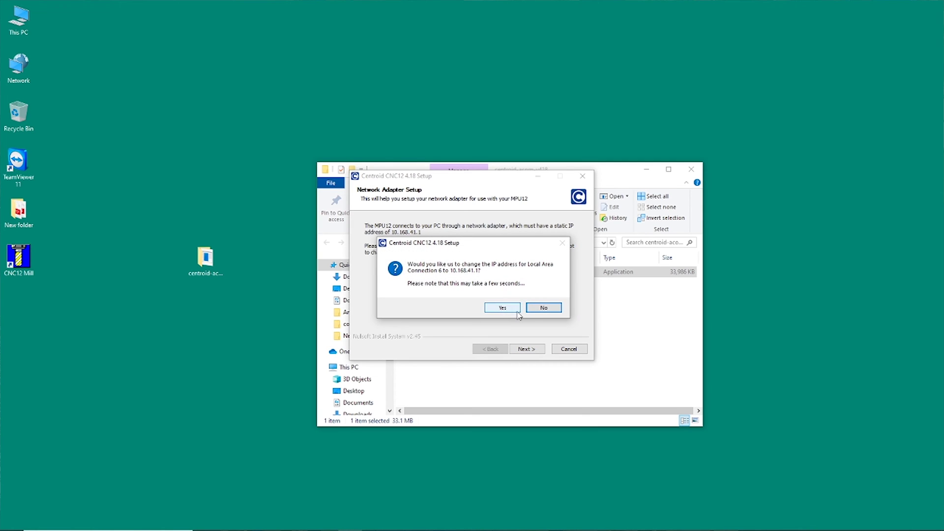
click(502, 308)
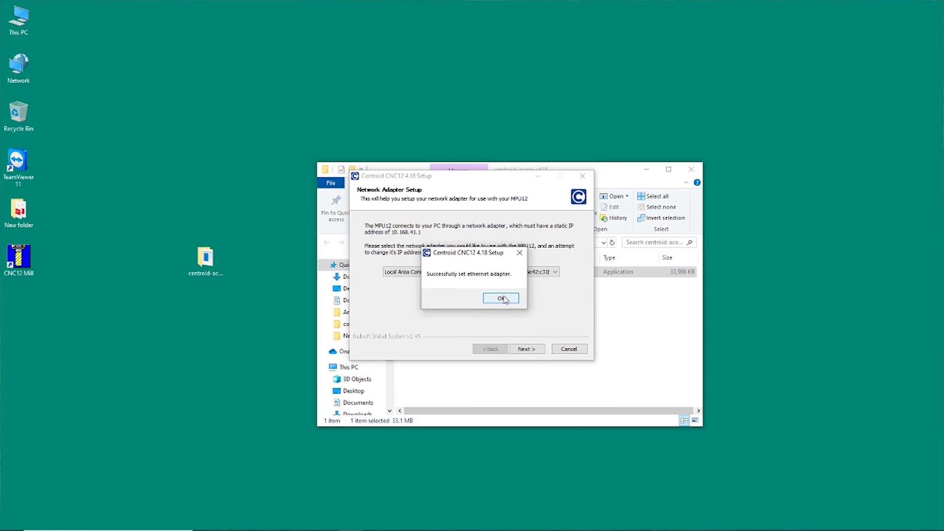
click(503, 298)
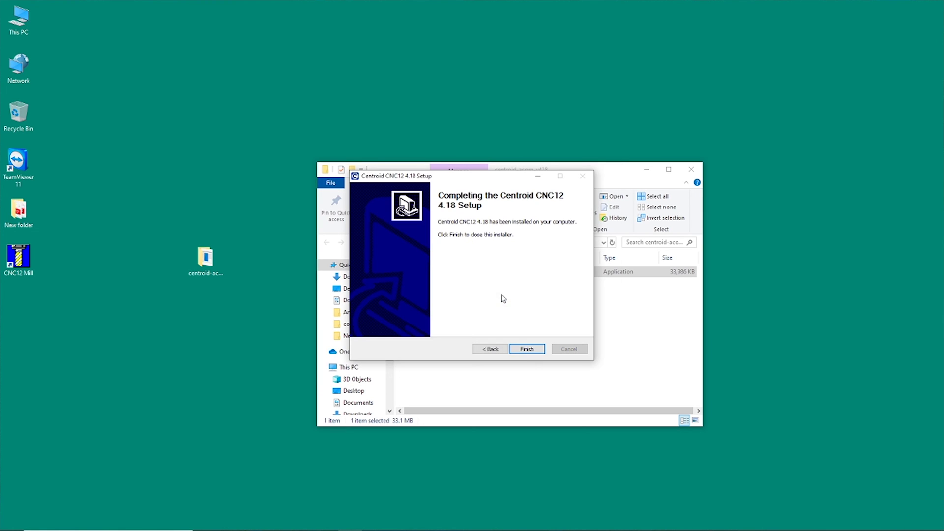
click(525, 349)
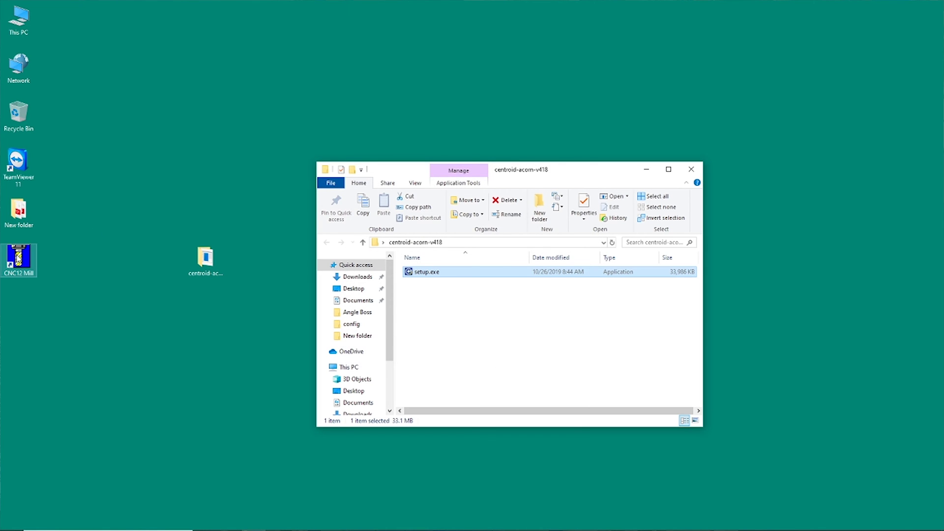
Launch CNC12 Mill from its desktop shortcut and let it connect to the Acorn
double_click(18, 258)
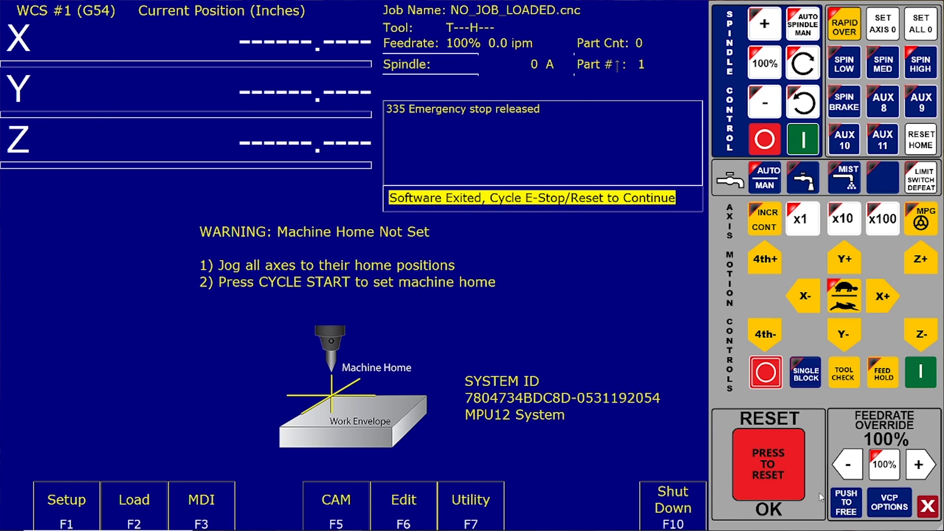
Clear the control's reset and start the Acorn Wizard from the Utility menu
click(763, 456)
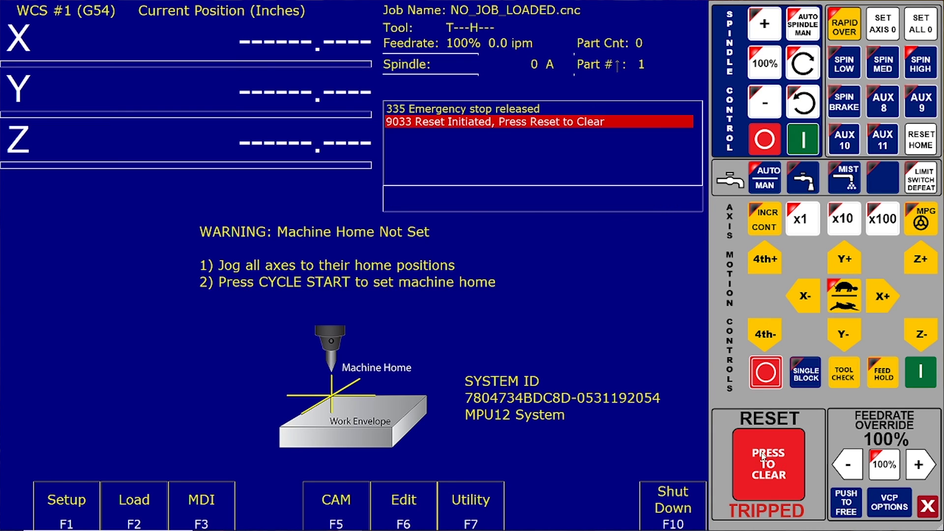
click(748, 489)
click(449, 513)
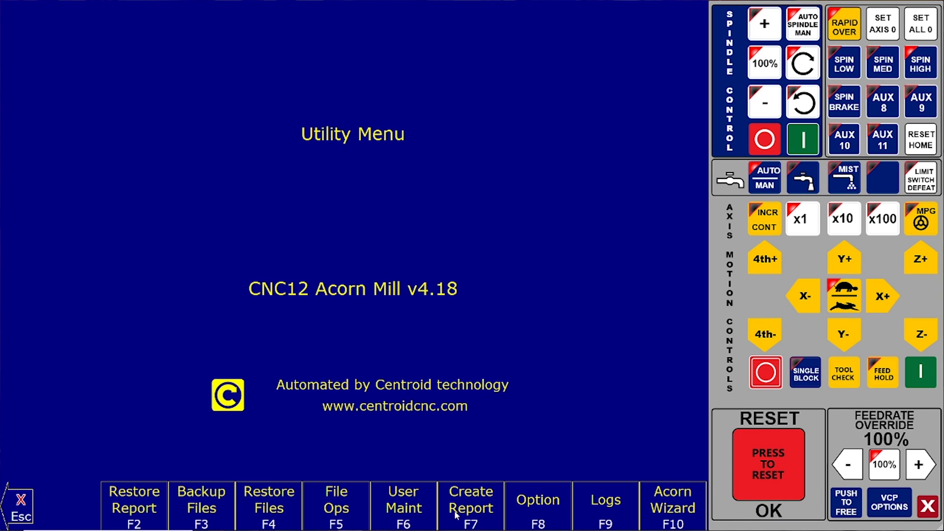
click(687, 517)
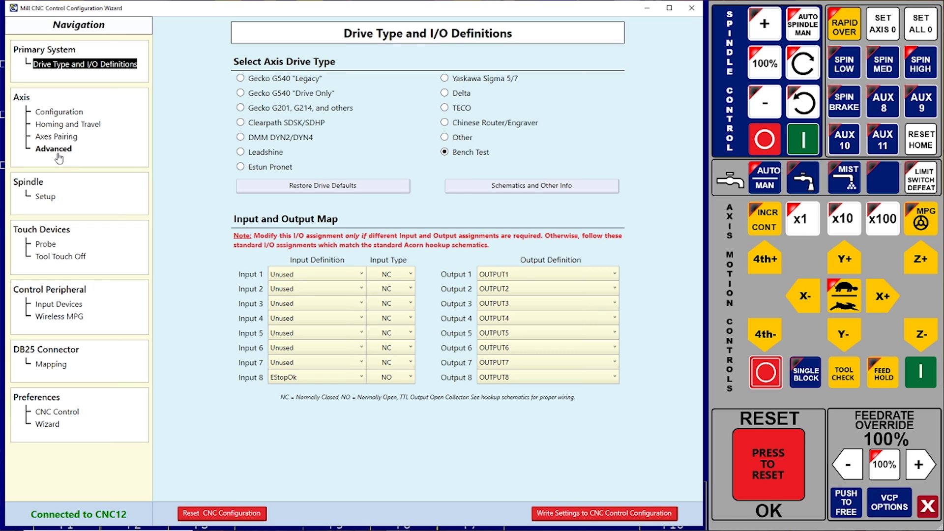
On the Advanced axis page, invert the Enable signal for Axes 2, 3 and 4
click(55, 149)
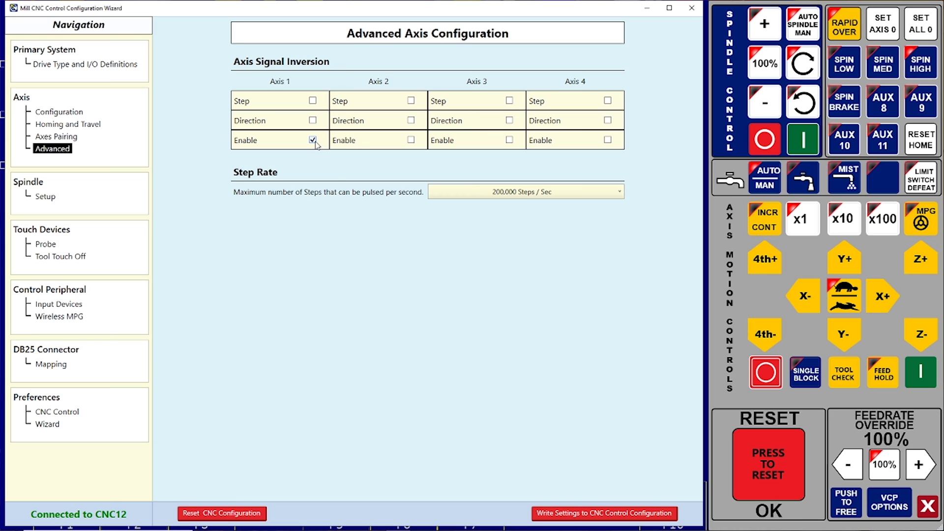
click(411, 141)
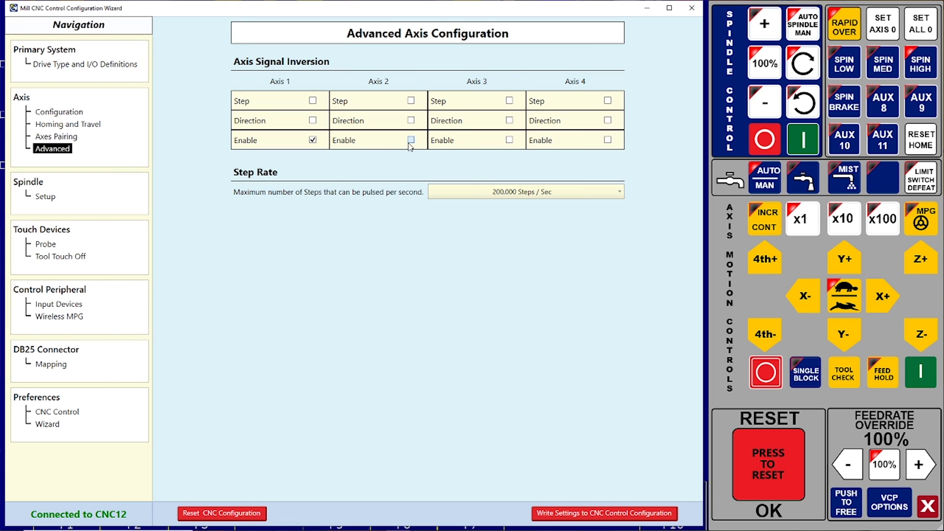
click(509, 140)
click(607, 140)
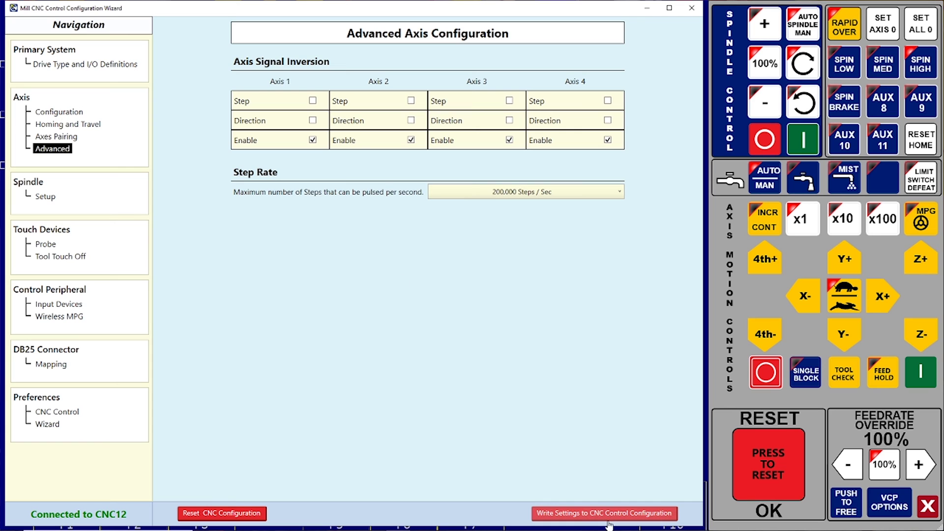
Write the settings to the control configuration, confirm, and close the Acorn Wizard
click(586, 513)
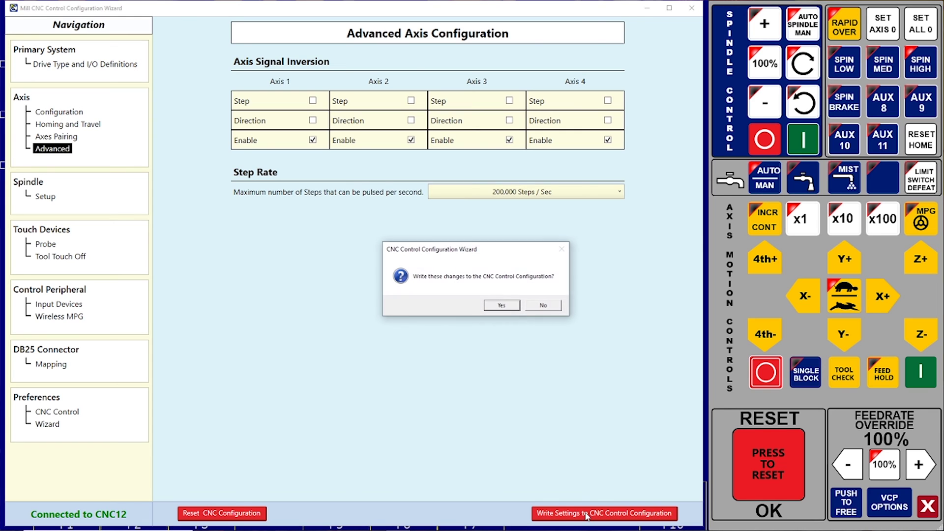
click(500, 306)
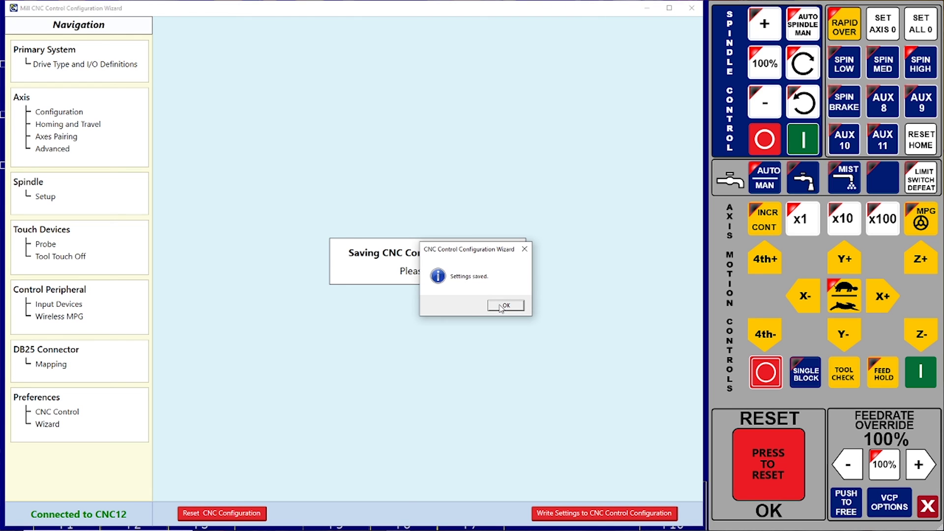
click(505, 305)
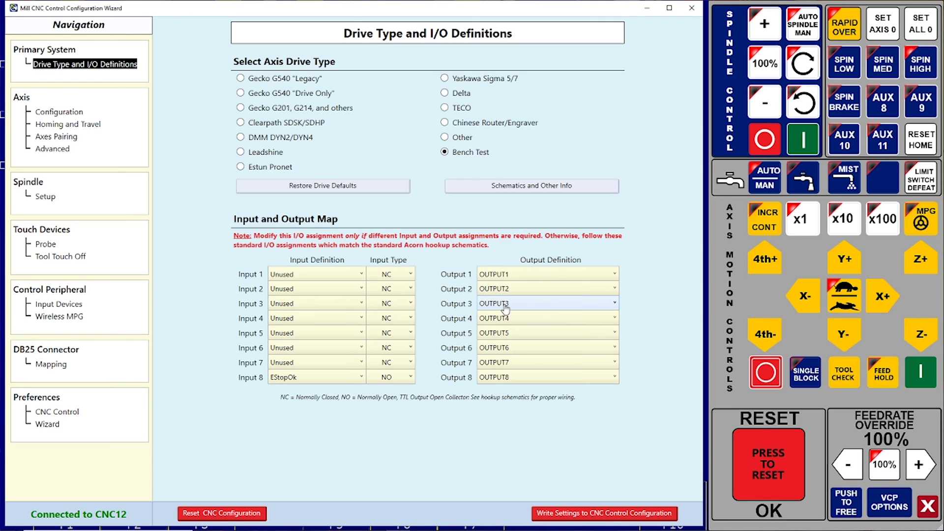
click(691, 8)
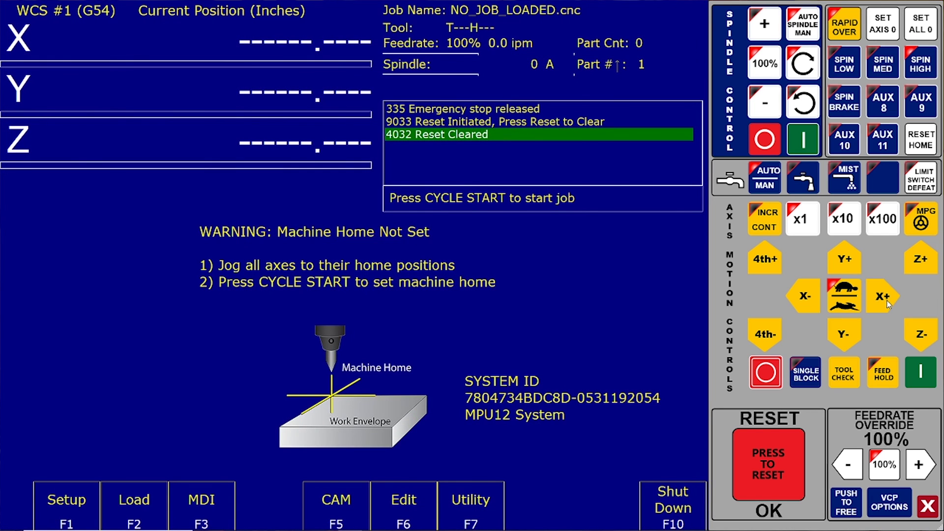
Jog the X axis negative at slow speed, then positive and negative at fast speed
click(845, 290)
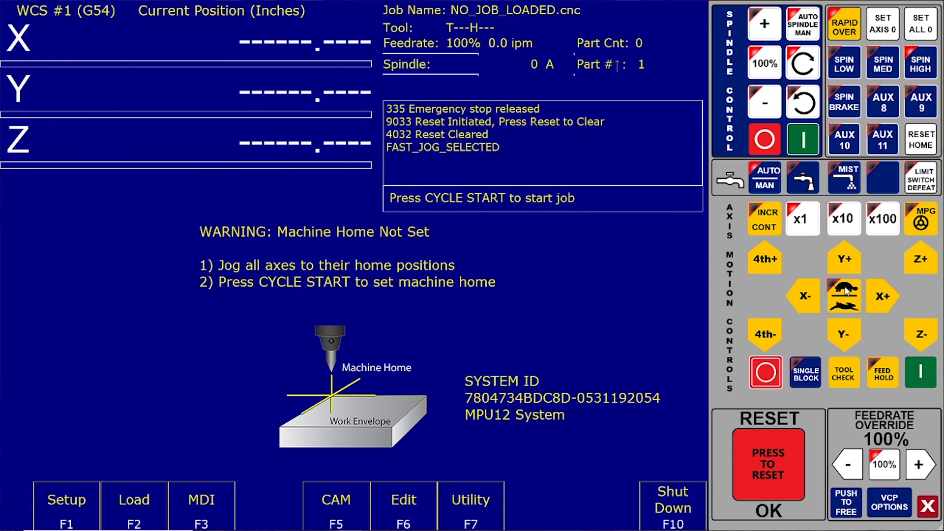
click(845, 290)
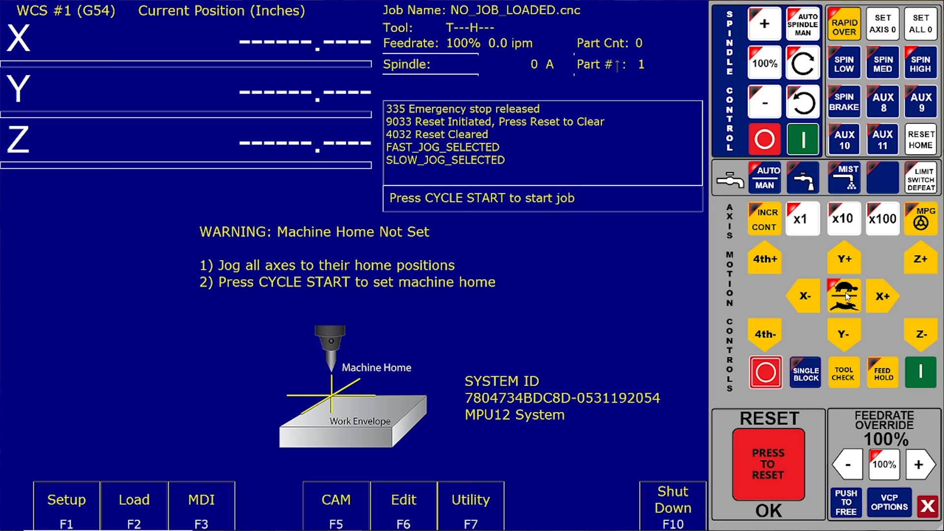
click(808, 297)
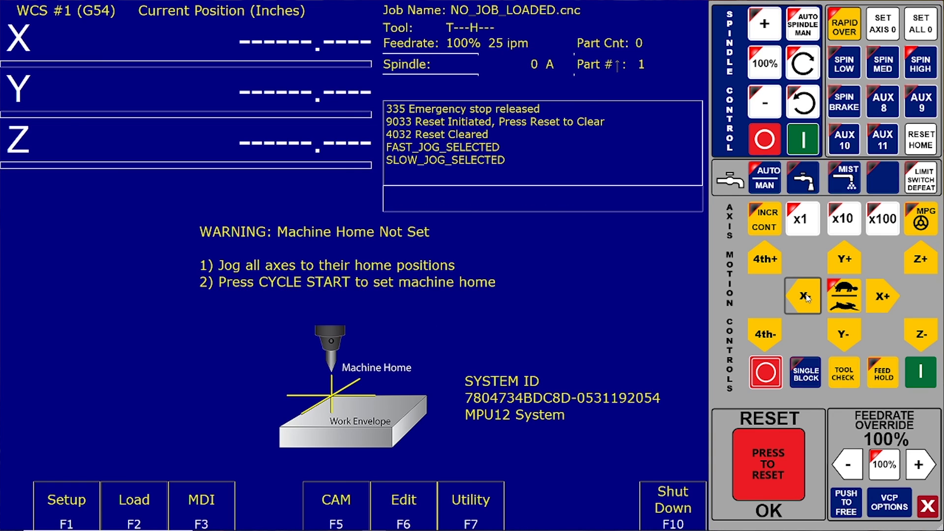
click(844, 295)
click(885, 299)
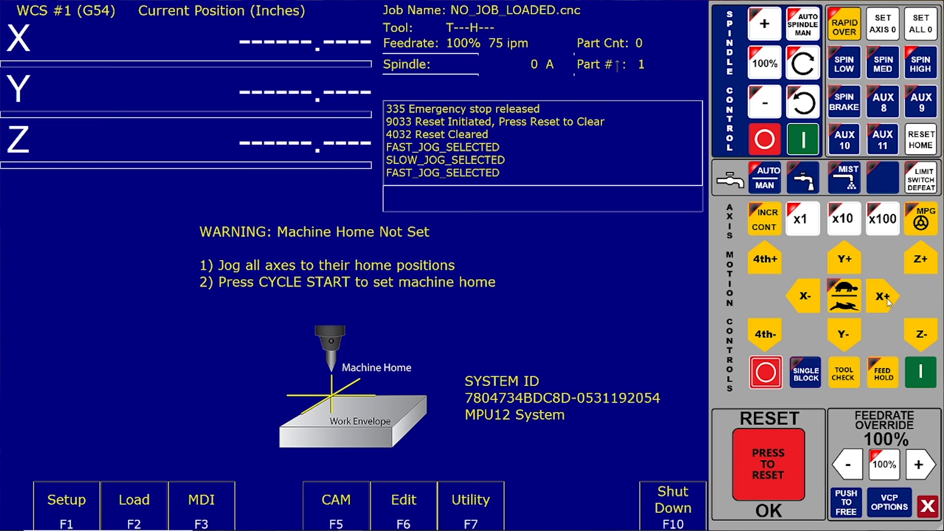
click(806, 298)
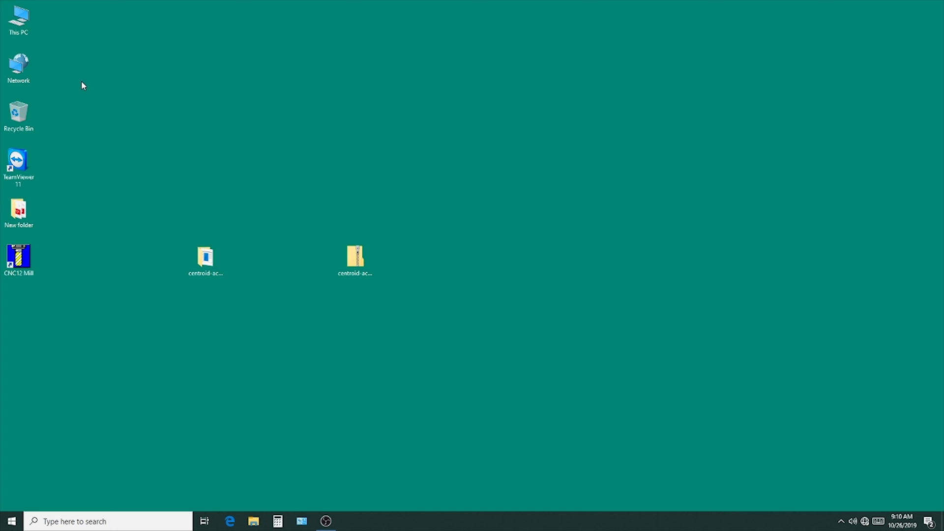
From the Network and Sharing Center, open Local Area Connection 6's TCP/IPv4 properties
right_click(15, 69)
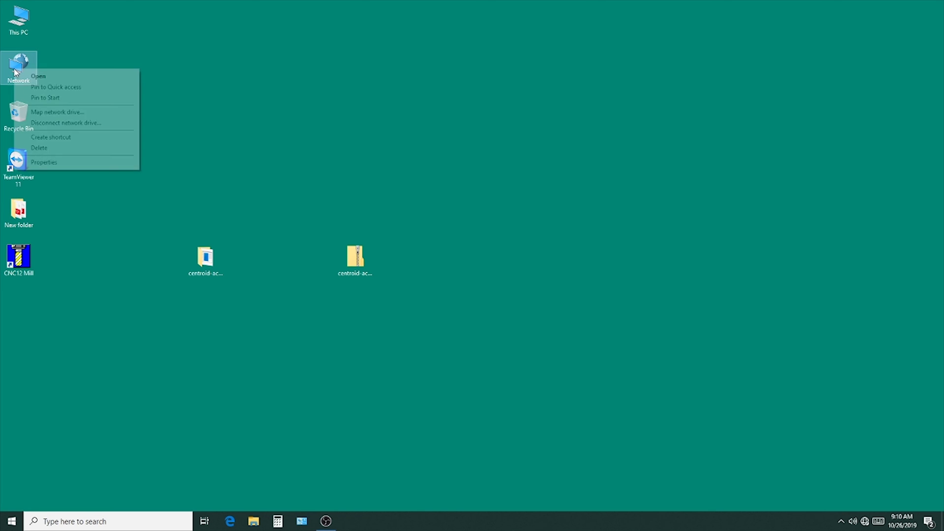
click(56, 164)
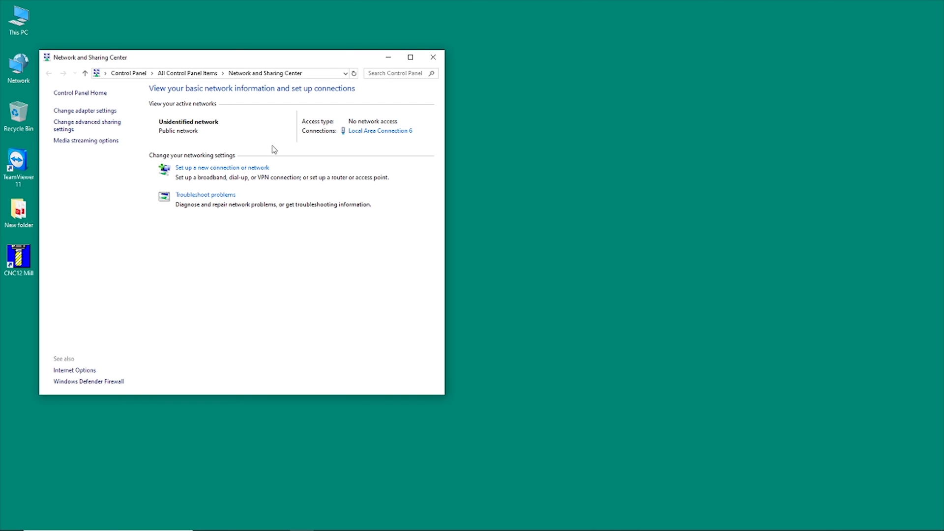
click(372, 131)
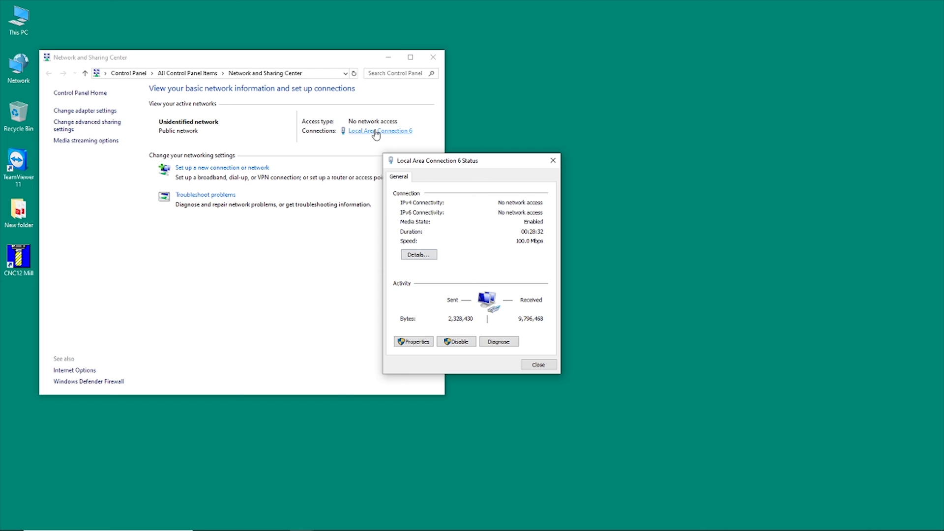
click(415, 342)
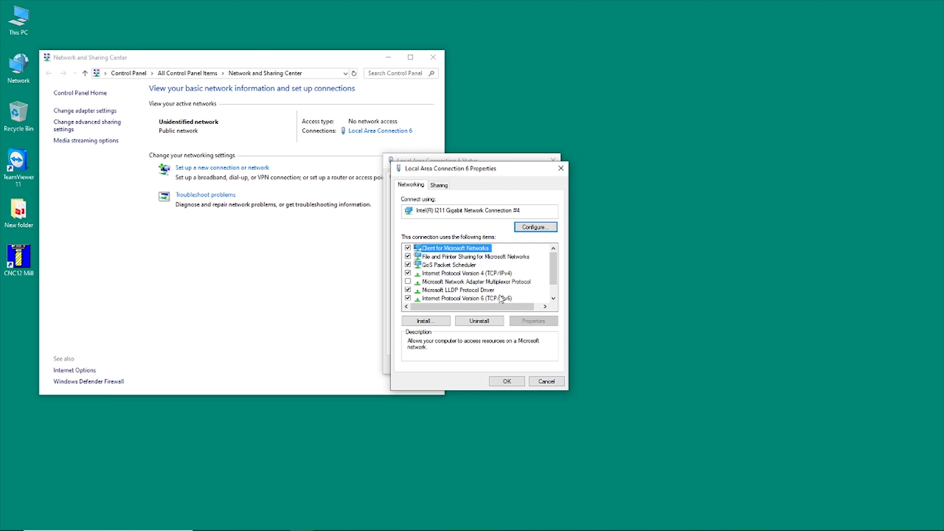
click(465, 274)
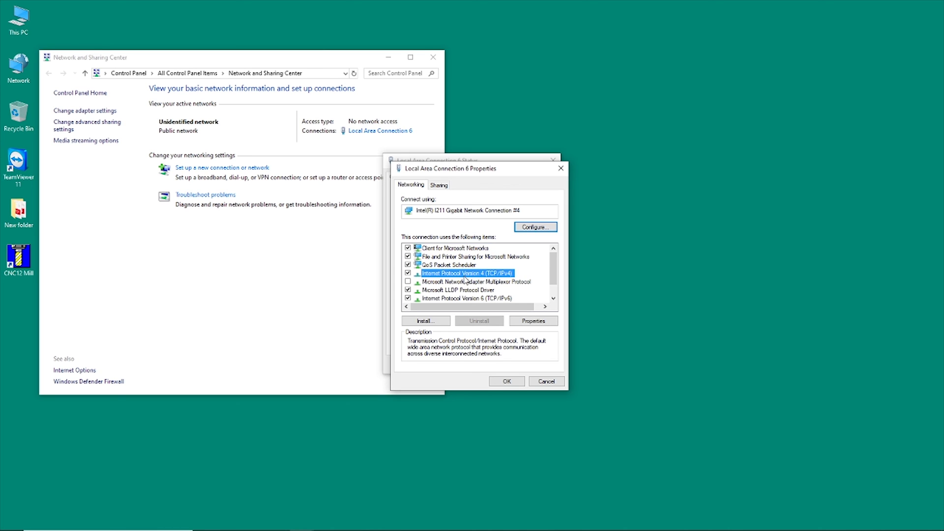
click(516, 322)
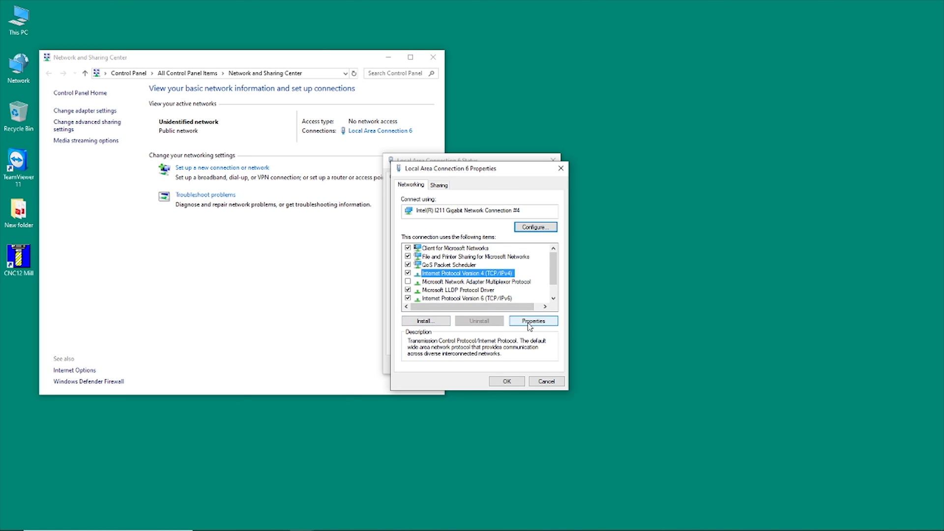